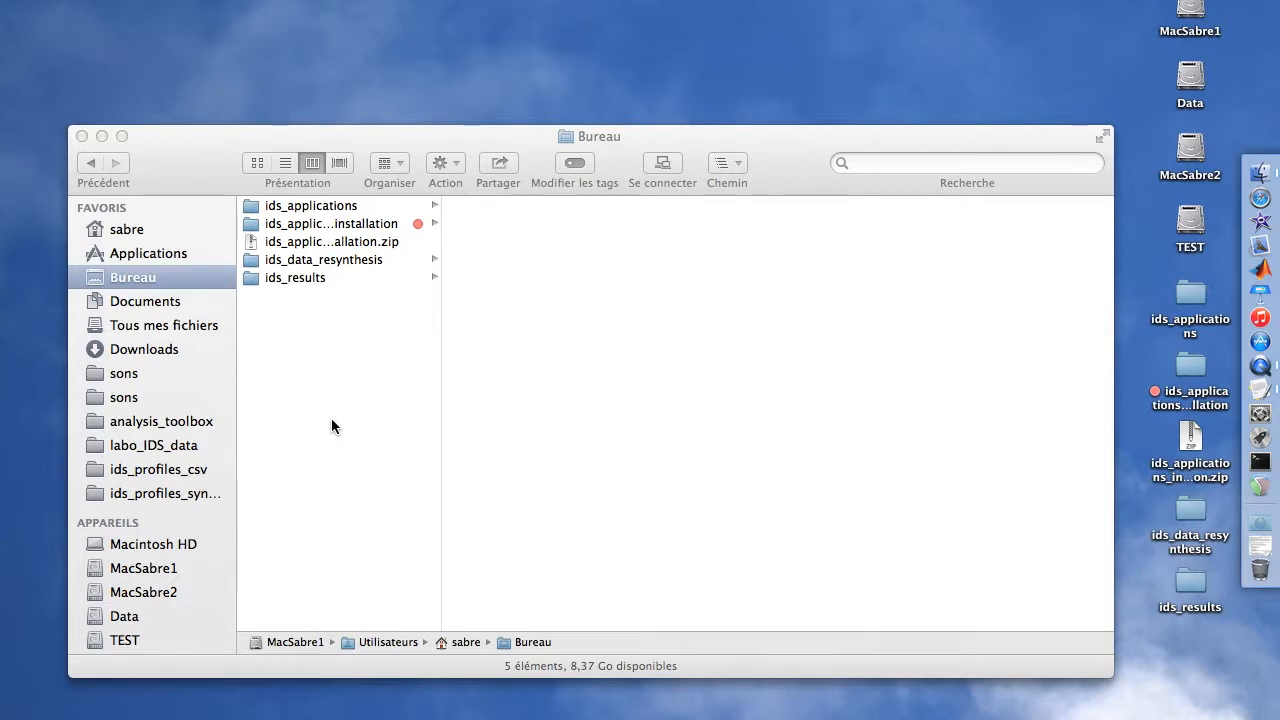
Launch IDS_Gradients_Bigradients_Generator.app from the ids_applications folder and bring its window fully into view
left_click(319, 371)
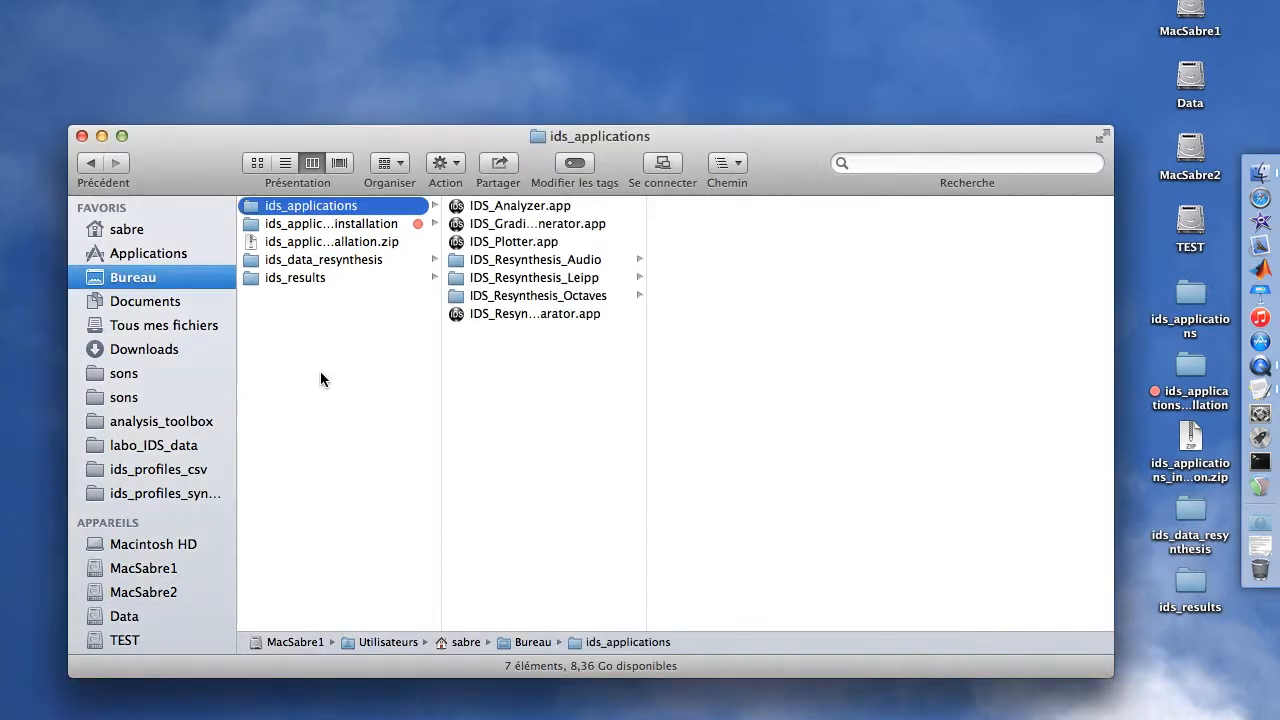
left_click(318, 206)
left_click_drag(646, 240, 779, 244)
double_click(645, 226)
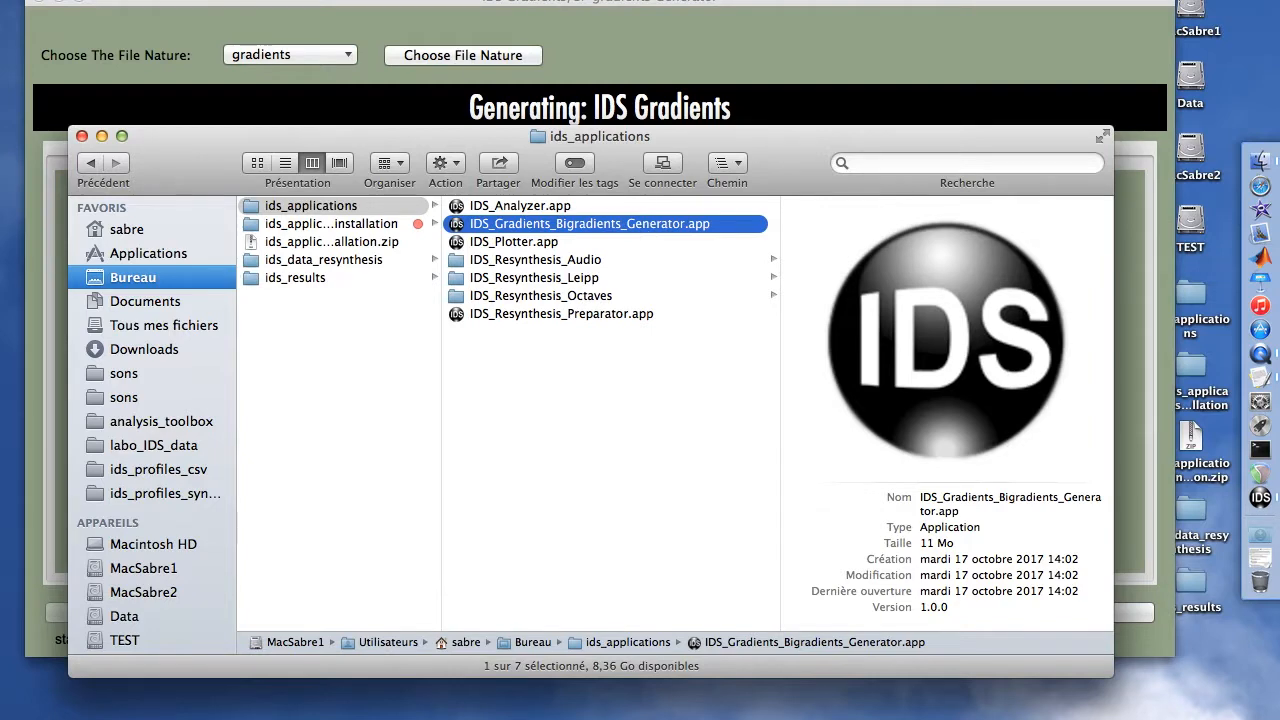
left_click(307, 1)
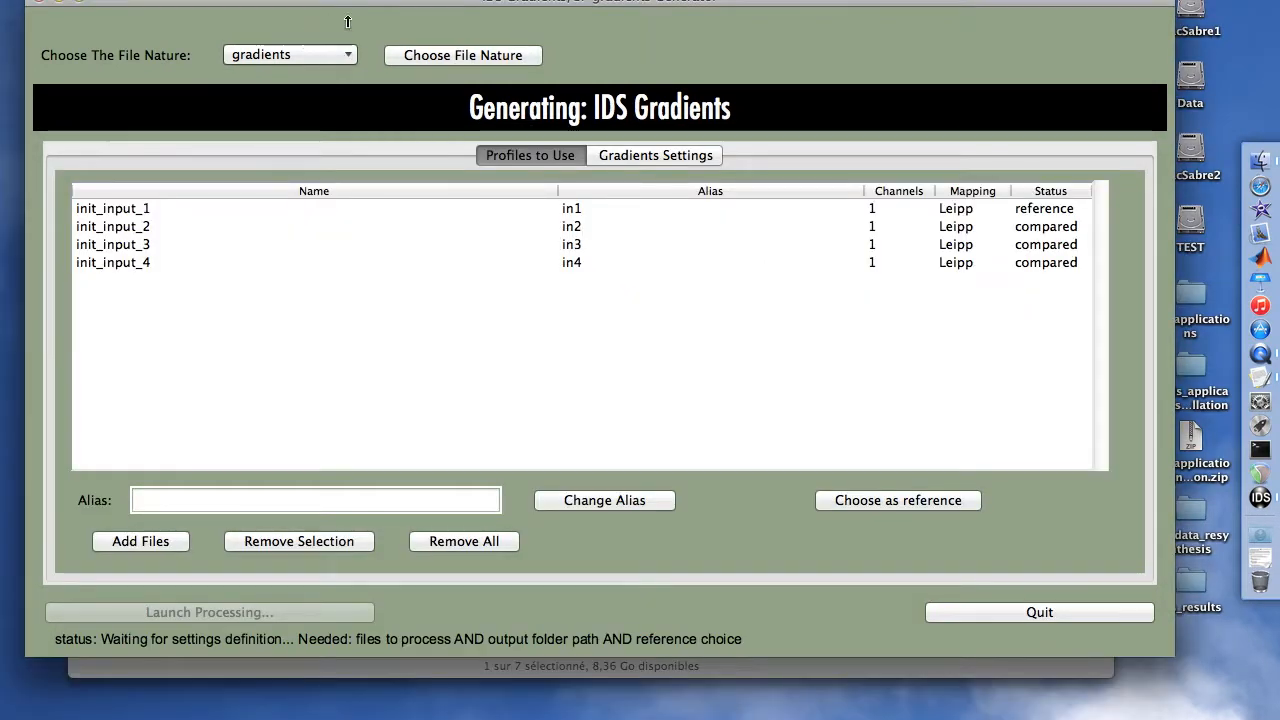
left_click_drag(355, 2, 383, 57)
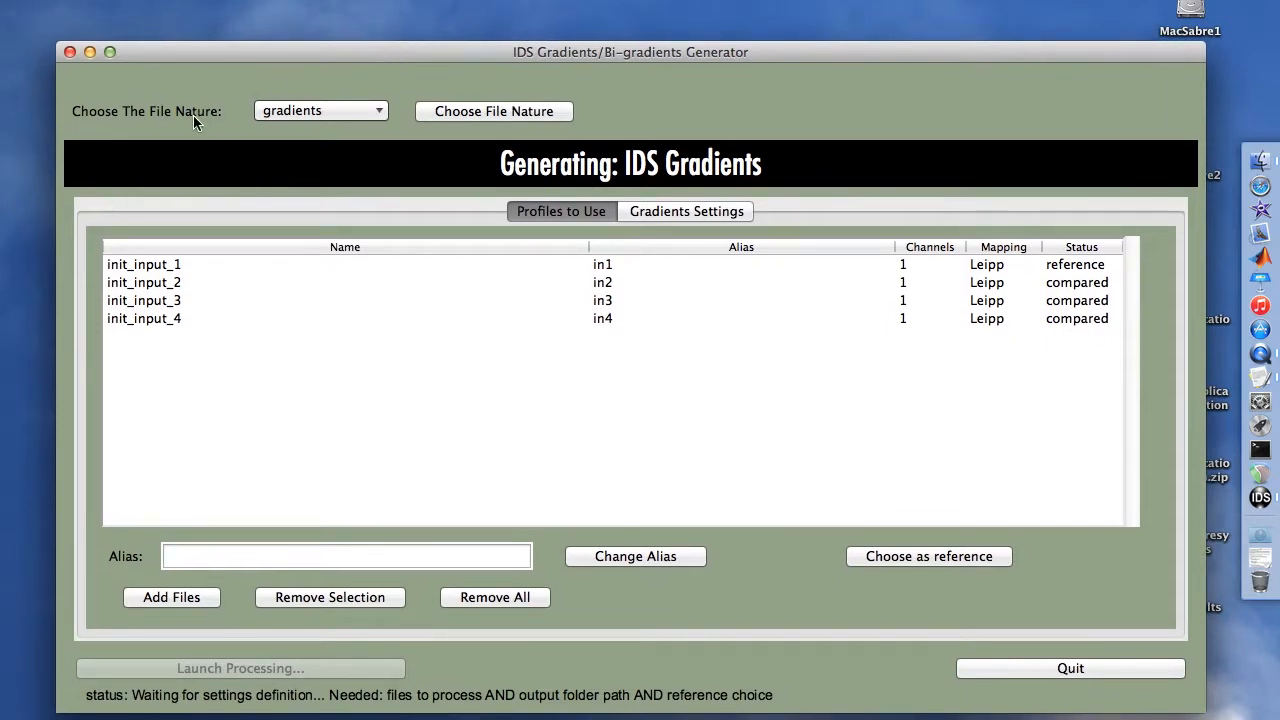
Choose gradients as the file nature to generate
left_click(304, 113)
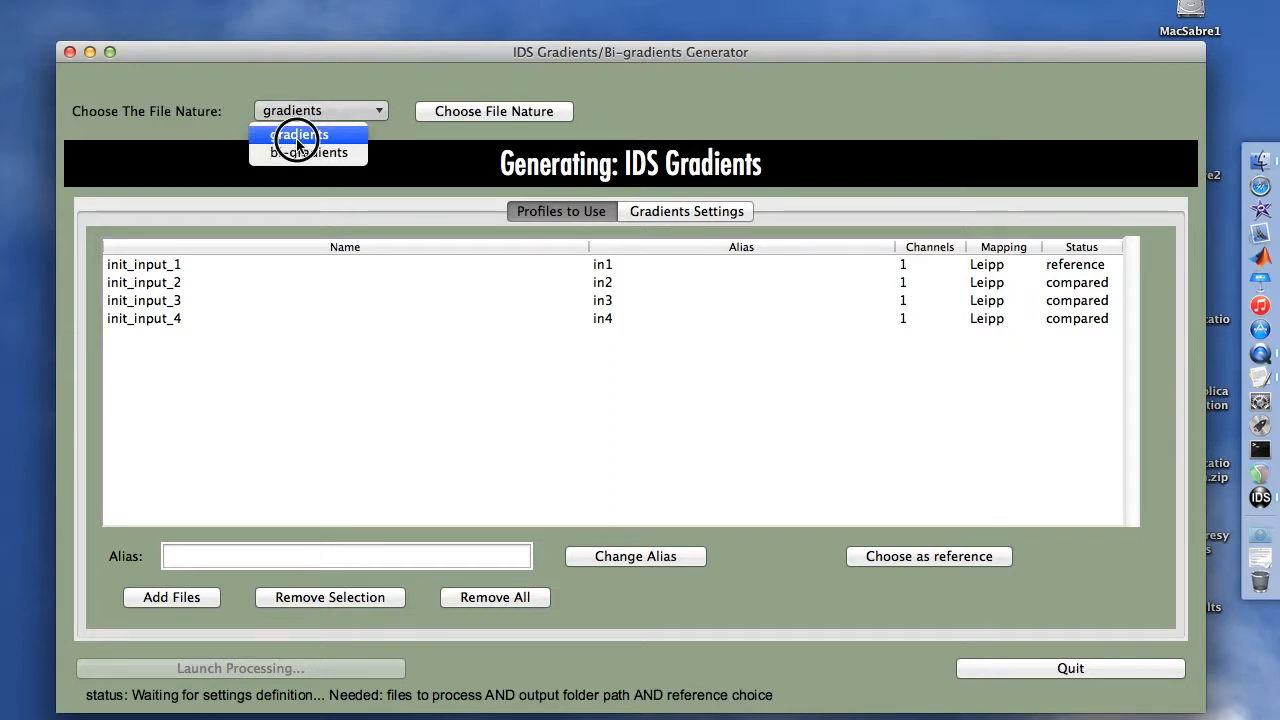
left_click(290, 134)
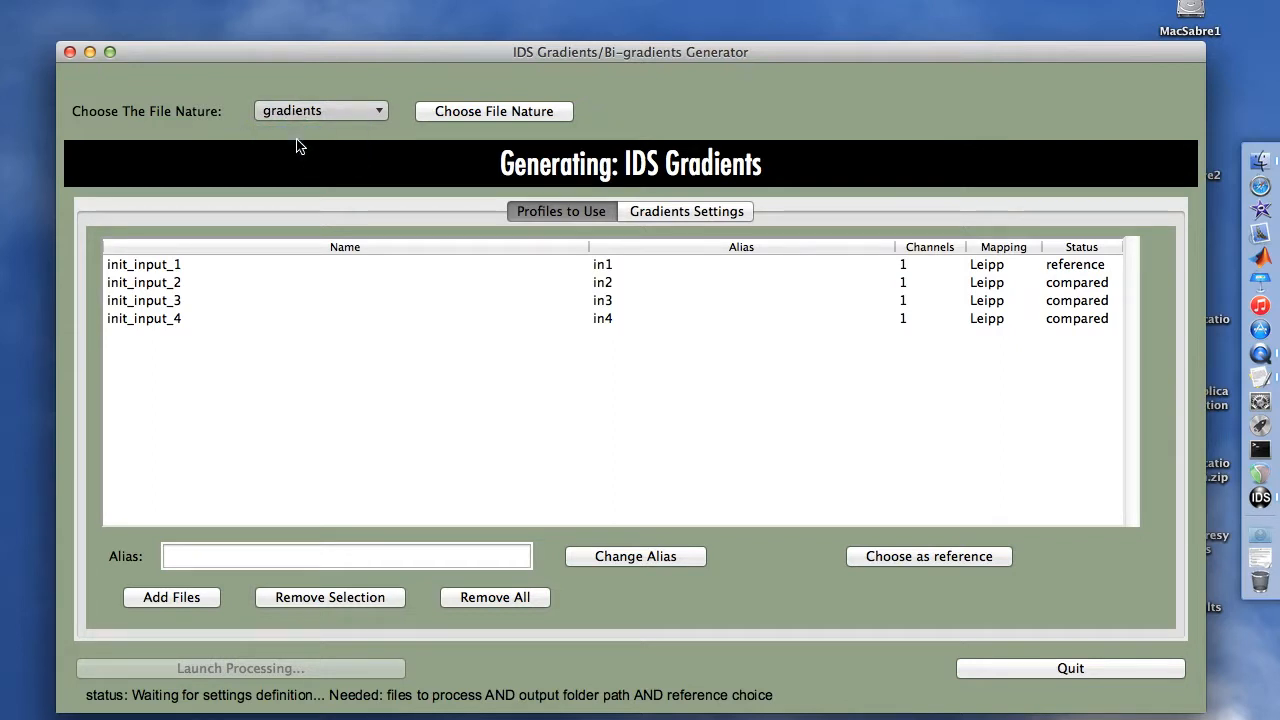
left_click(432, 113)
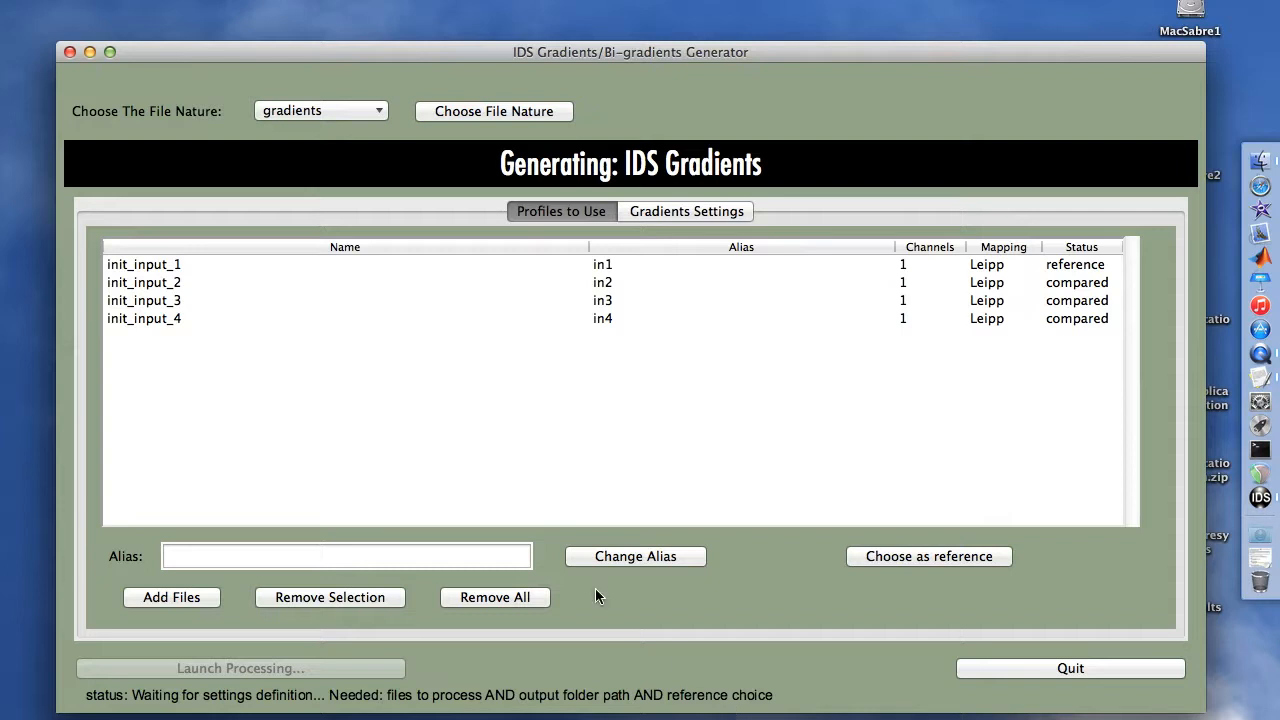
Set the IDS profiles main folder to ids_profiles_csv/Leipp/Test_Leipp_20171023 in the gradients settings
left_click(668, 213)
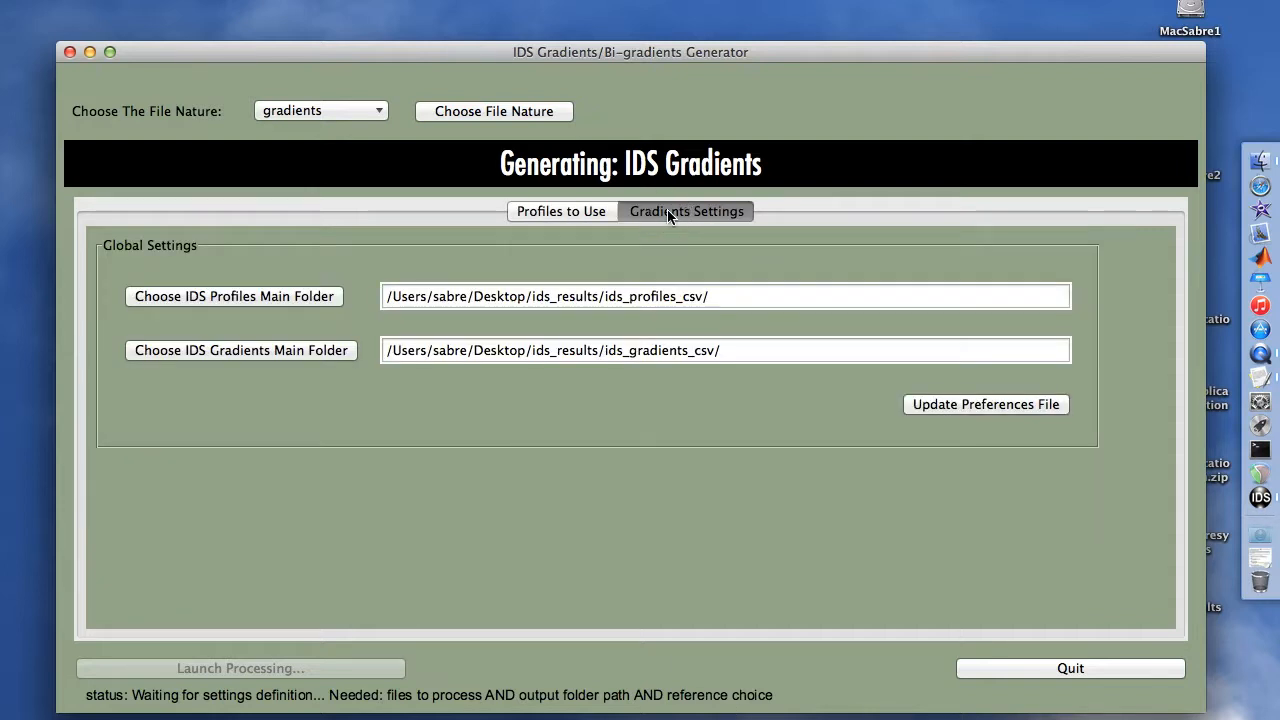
left_click(146, 296)
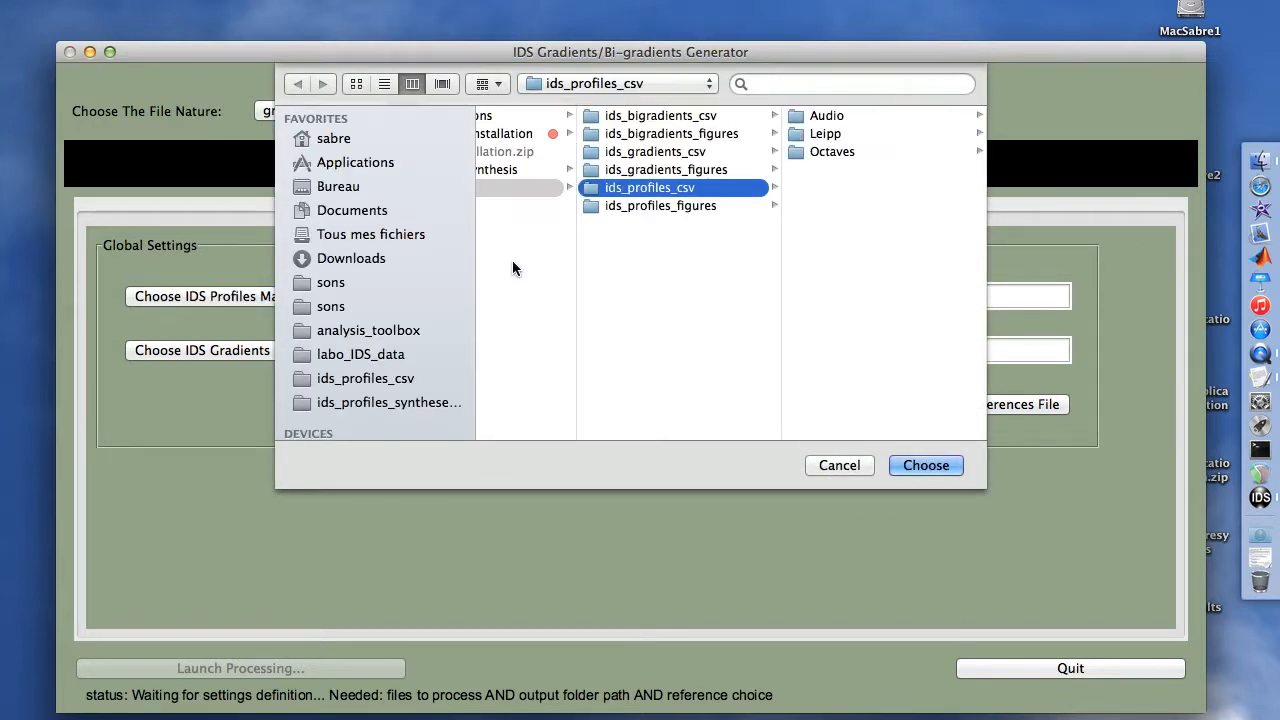
key("Right")
key("Down")
key("Right")
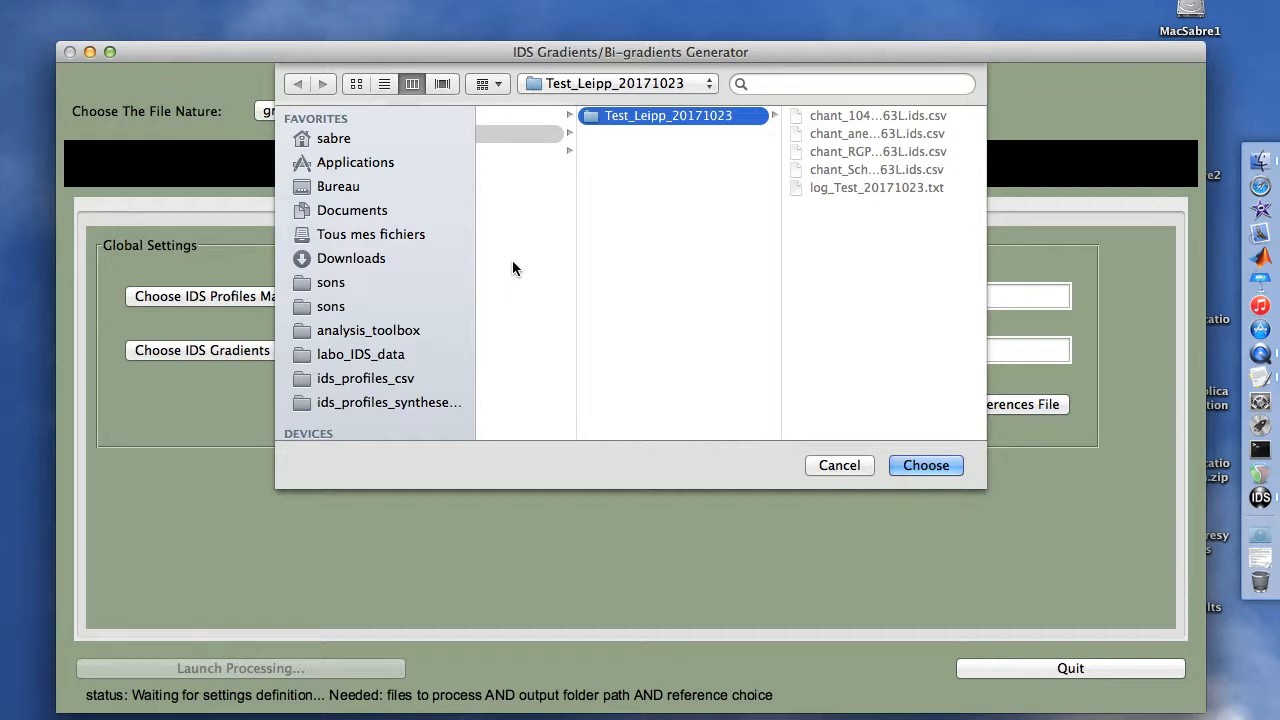
key("Return")
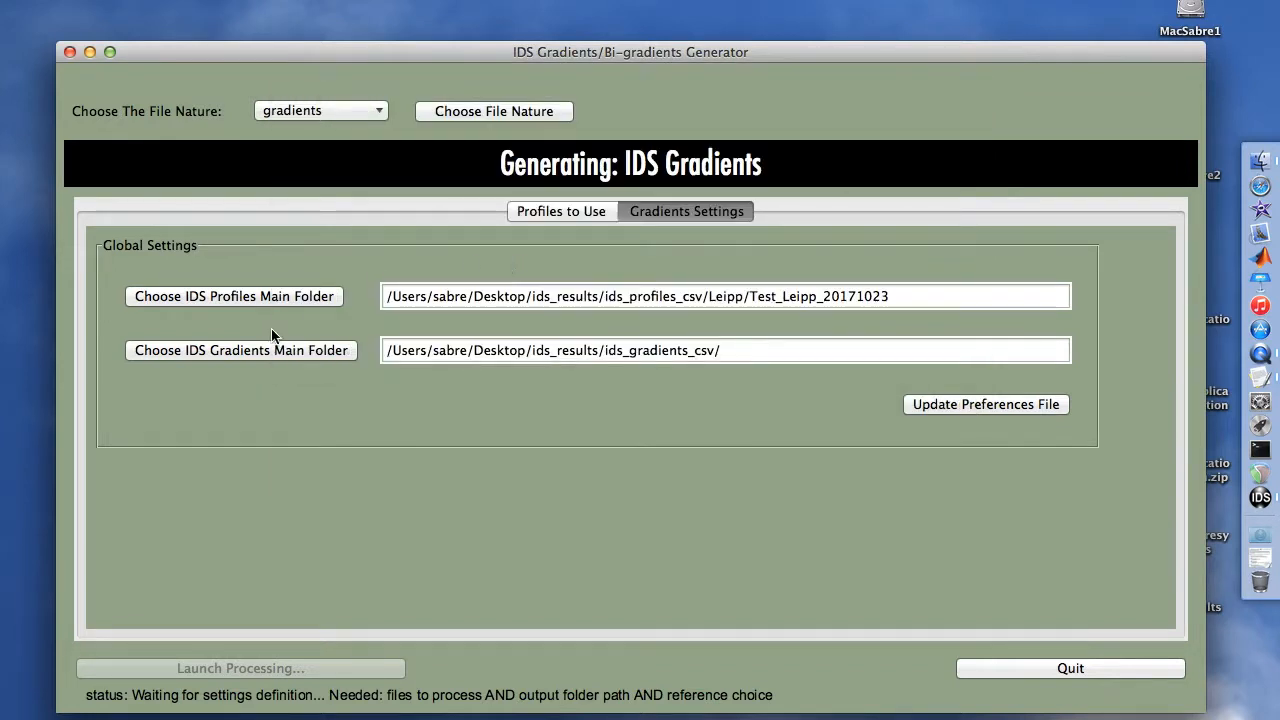
Set the IDS gradients main folder to a new folder named TestGrad inside ids_gradients_csv/Leipp and update the preferences file
left_click(669, 350)
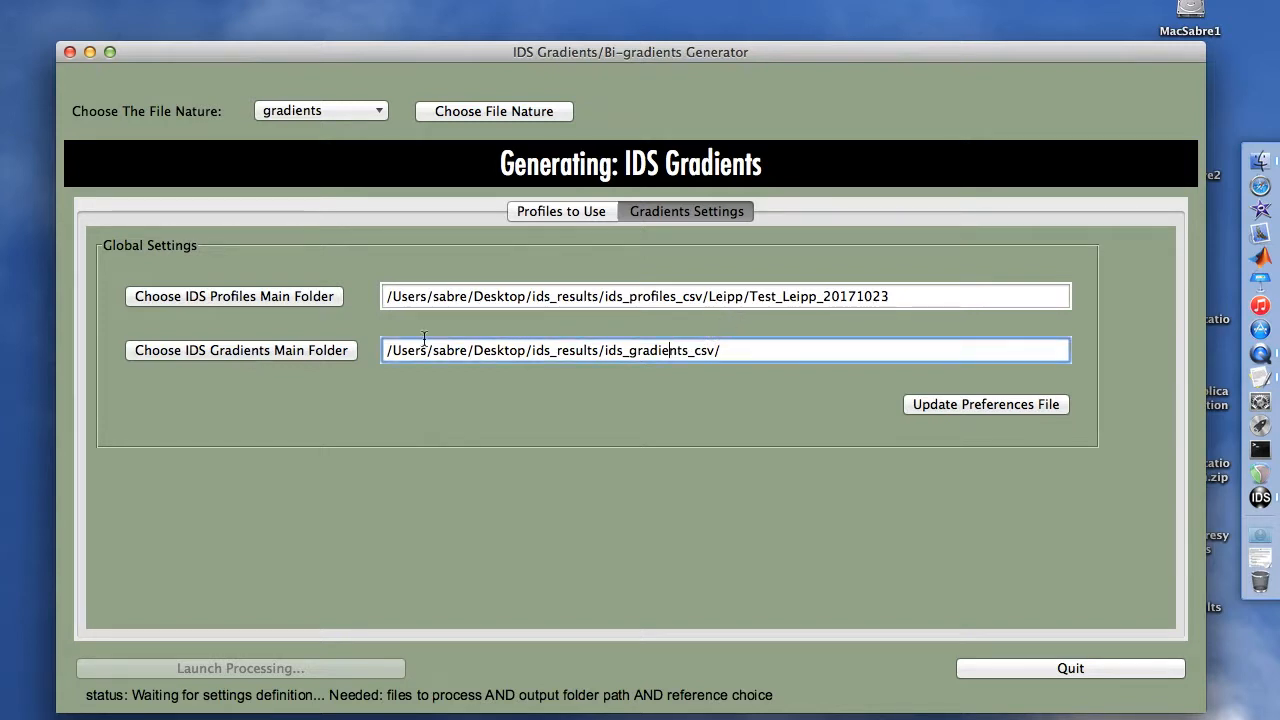
left_click(171, 350)
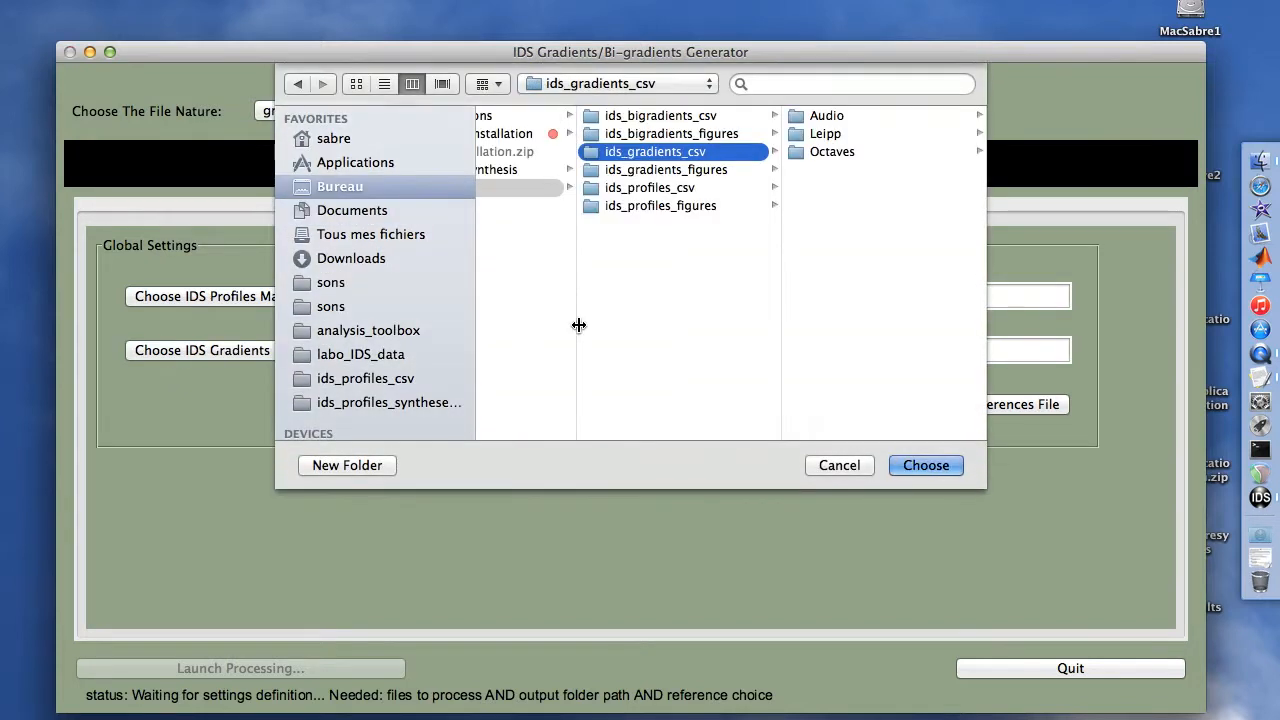
key("Down")
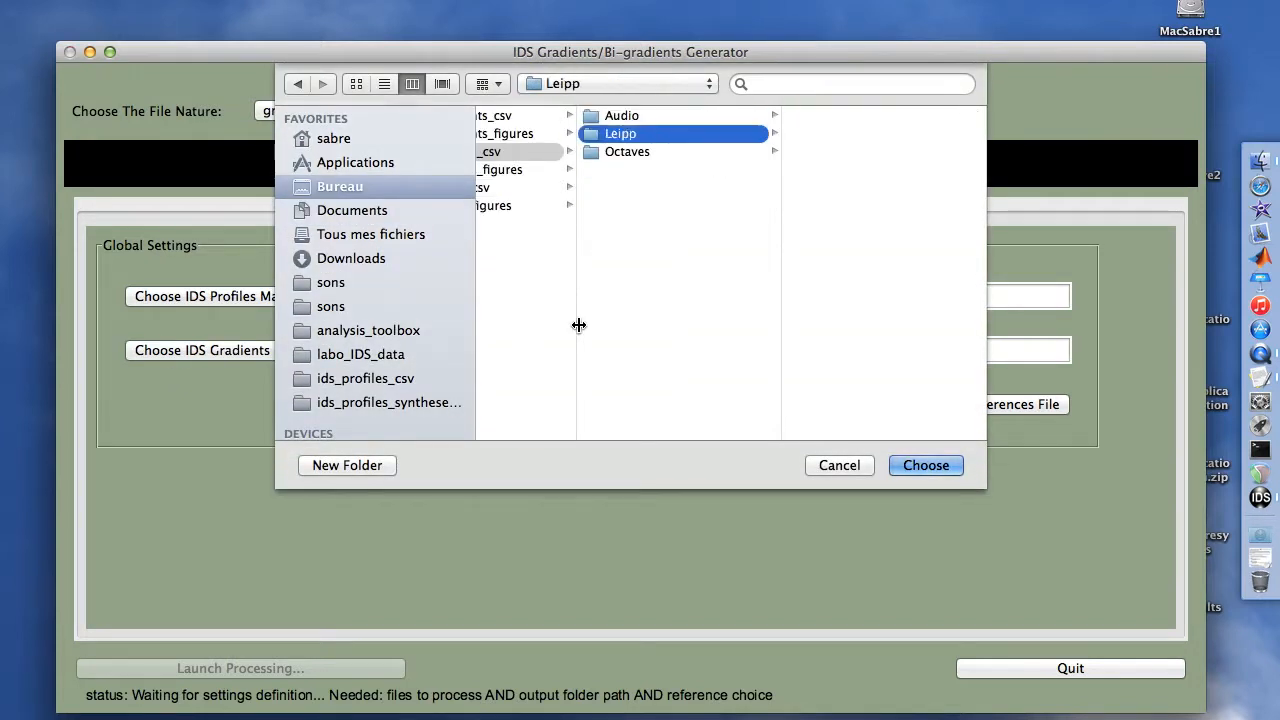
left_click(355, 465)
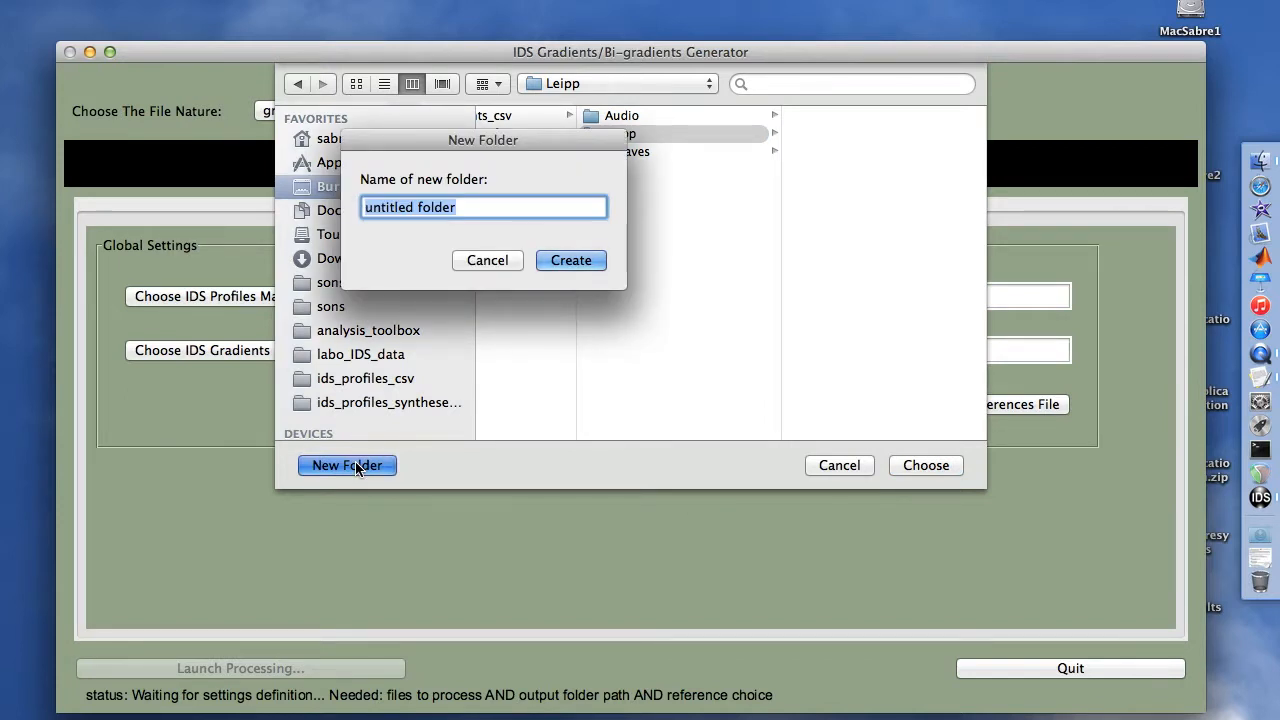
type("TestC")
type("rad")
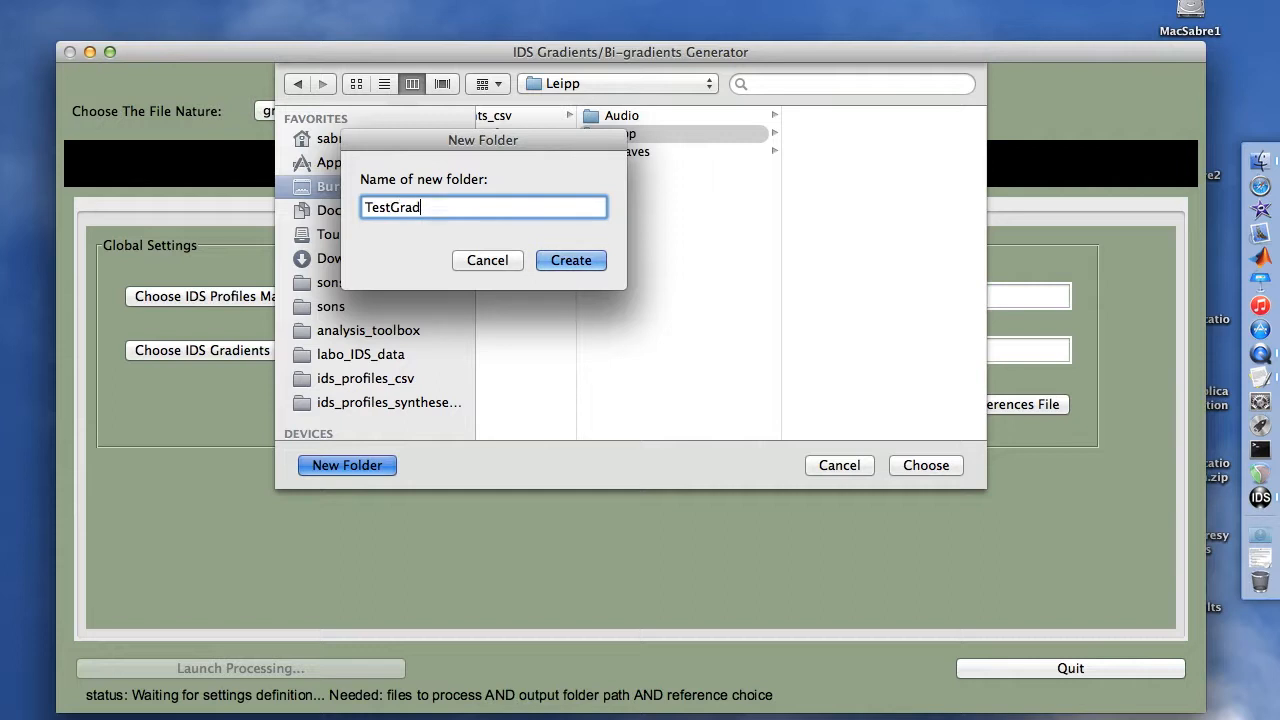
key("Return")
key("Return")
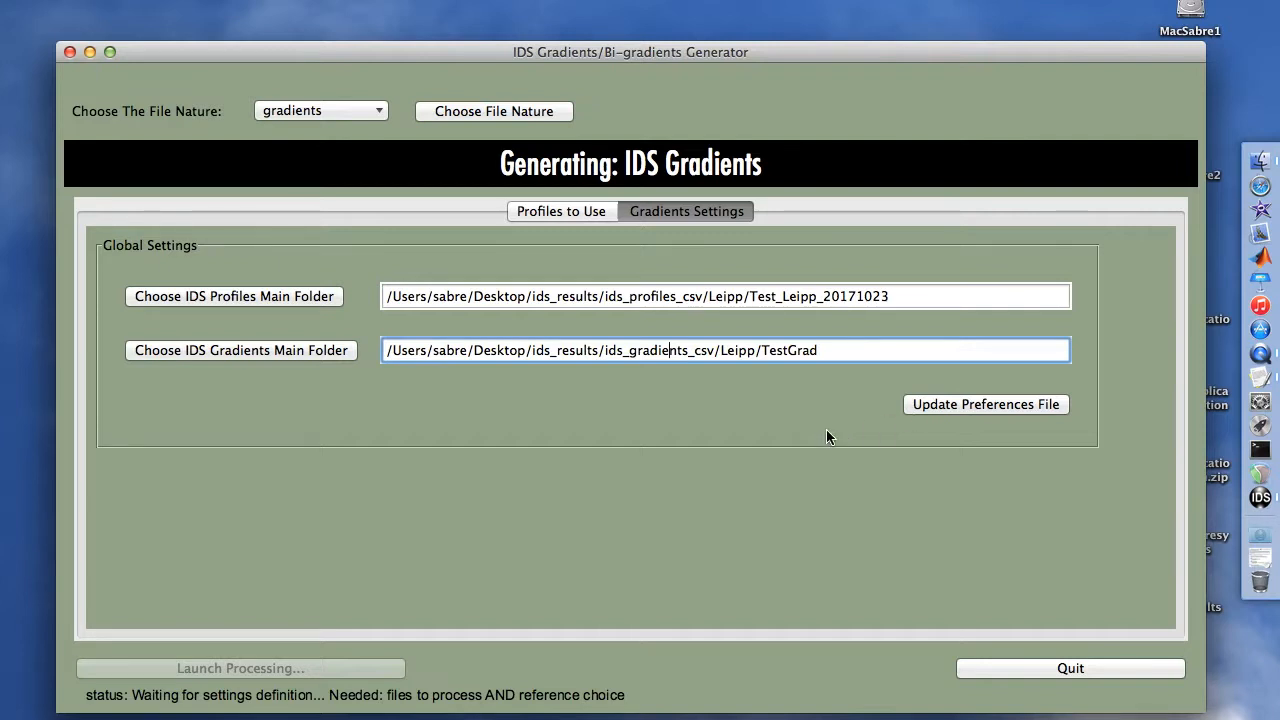
left_click(918, 406)
Add all four chant .ids.csv files from Test_Leipp_20171023 to the profiles to use
left_click(537, 215)
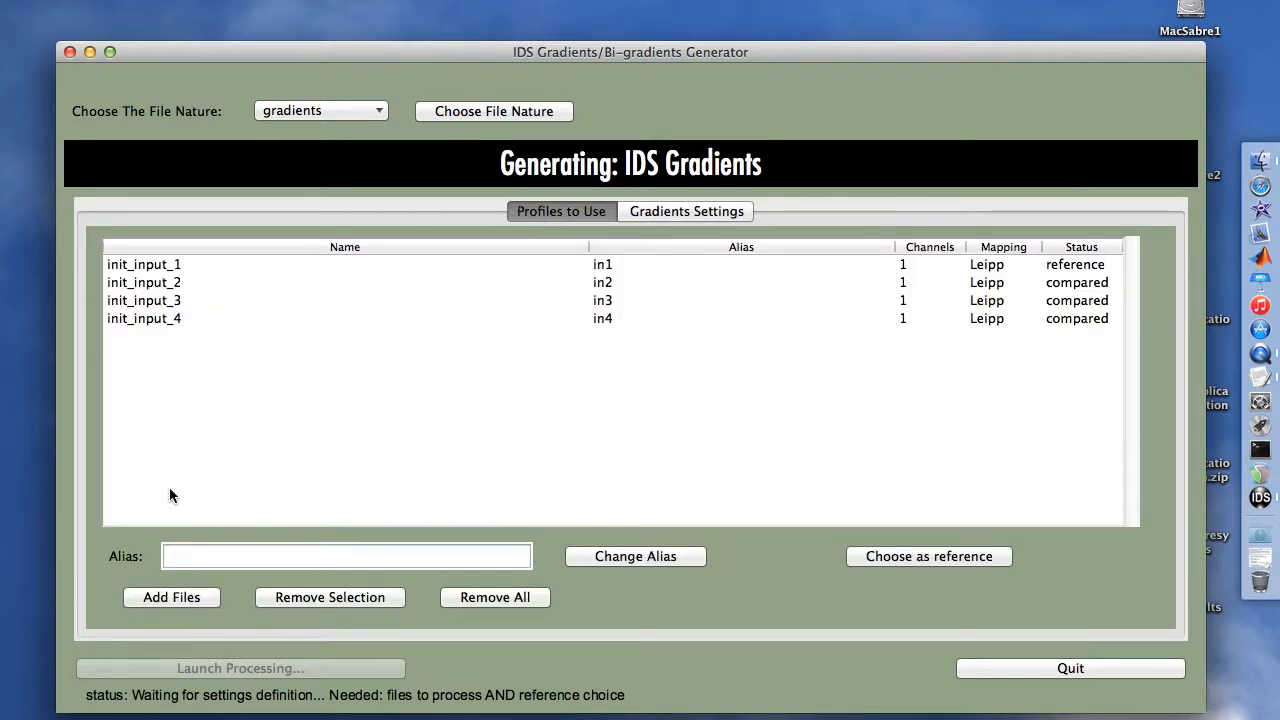
left_click(168, 599)
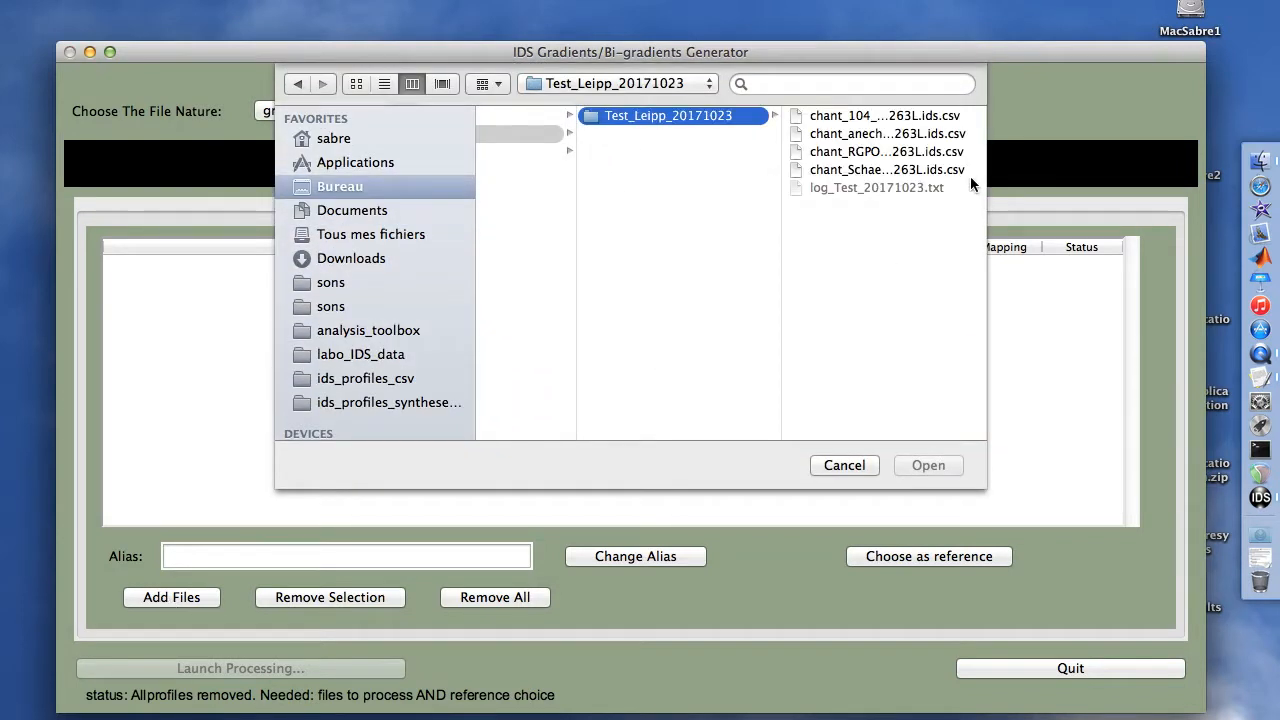
left_click(970, 169)
left_click(959, 115, "shift")
key("Return")
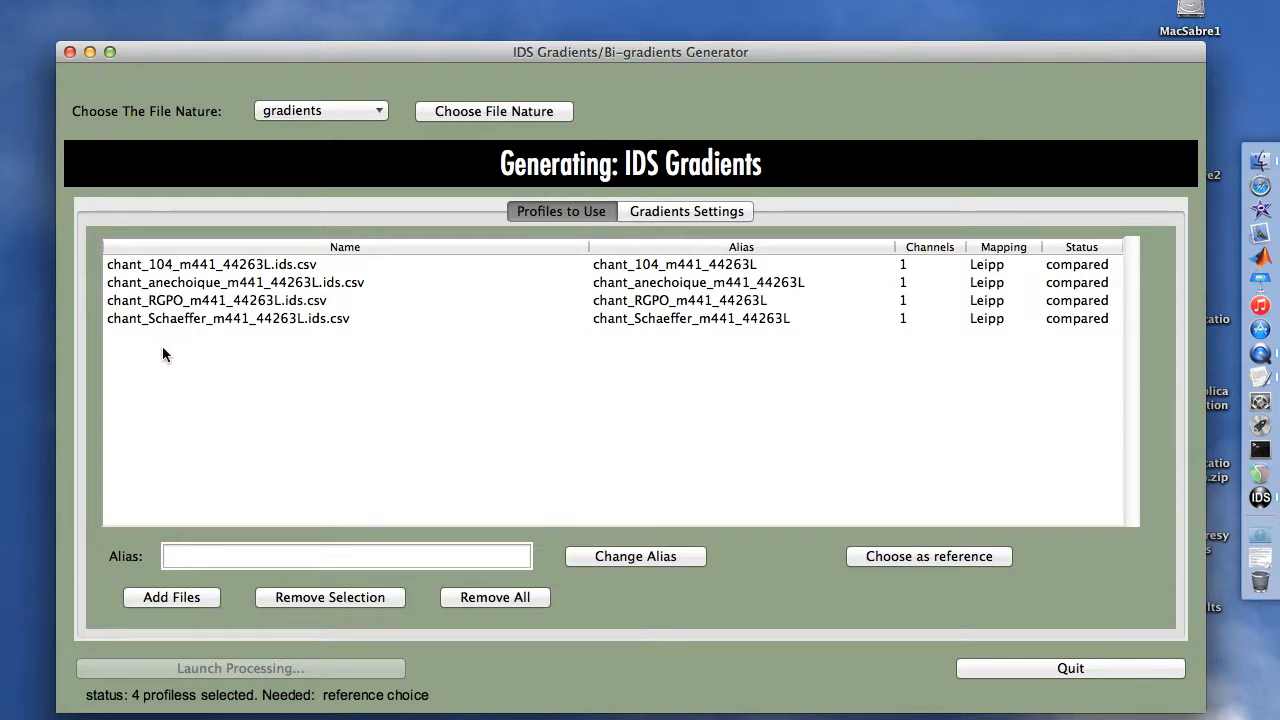
Shorten the chant_anechoique_m441_44263L.ids.csv profile's alias to chant_anechoique and choose that profile as the reference
left_click(141, 285)
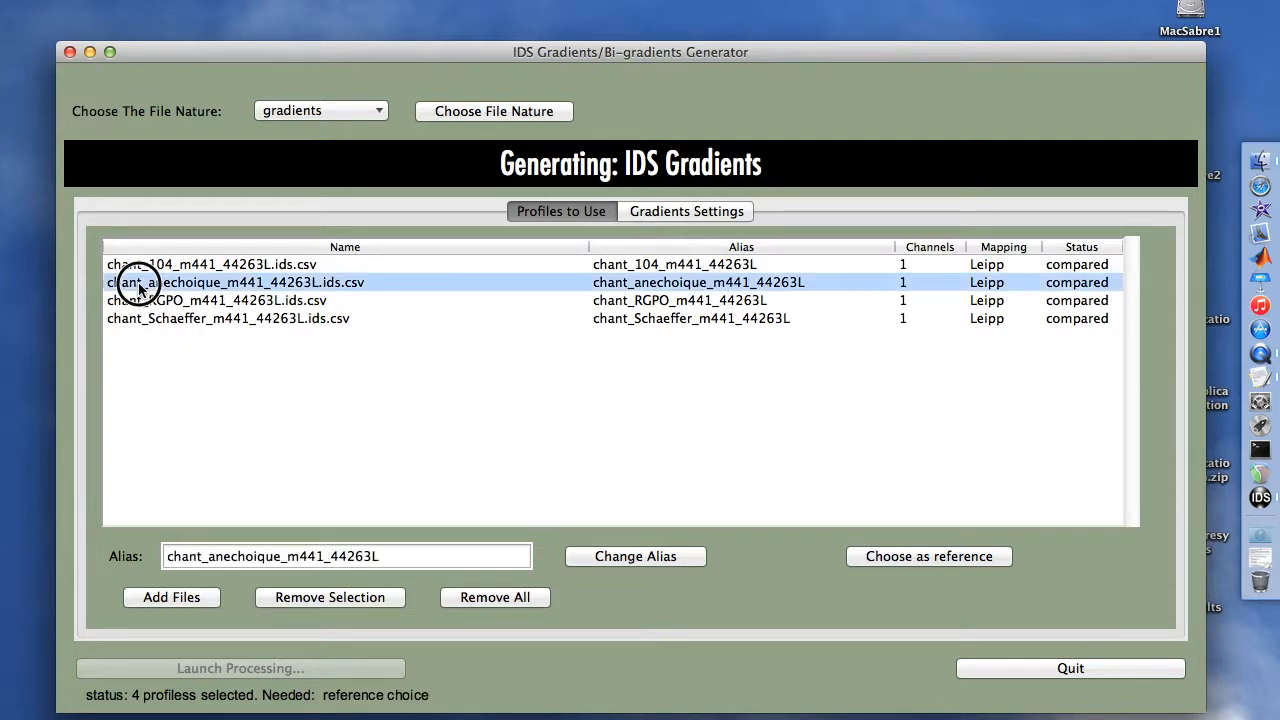
left_click(384, 557)
key("BackSpace")
key("BackSpace")
key("BackSpace")
key("BackSpace")
key("BackSpace")
key("BackSpace")
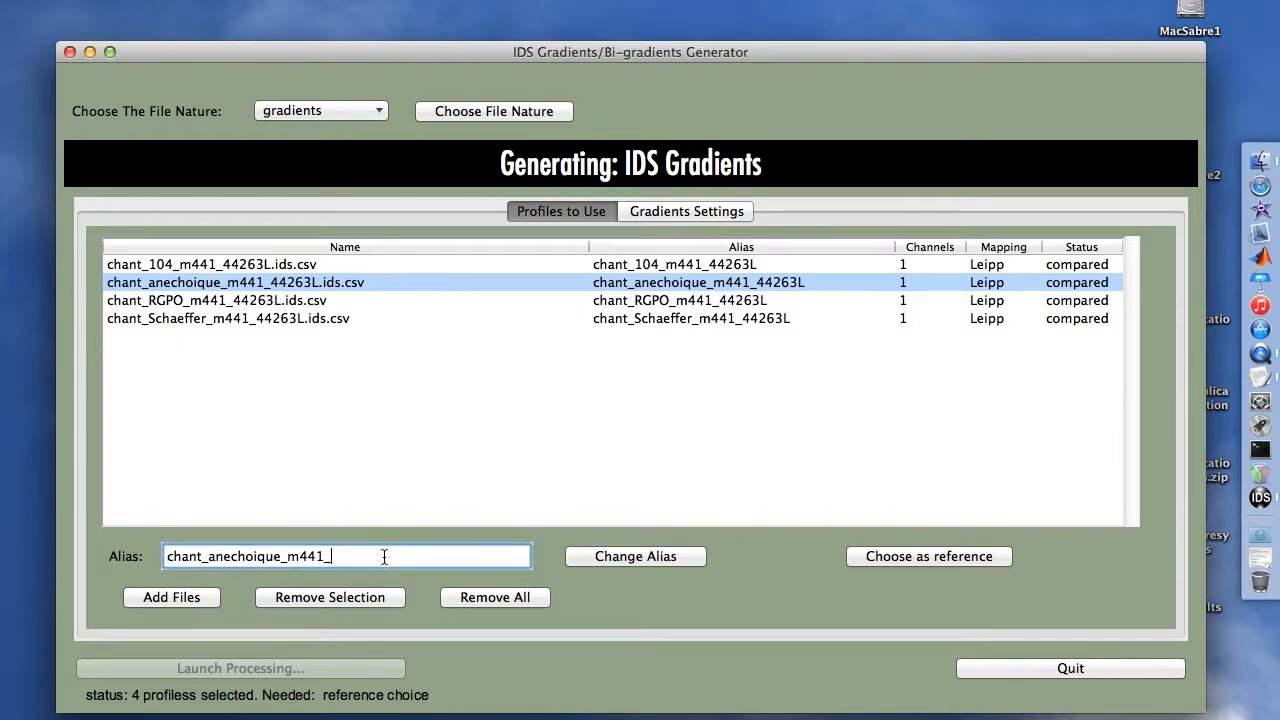
key("BackSpace")
key("BackSpace")
key("BackSpace")
key("BackSpace")
key("BackSpace")
left_click(601, 557)
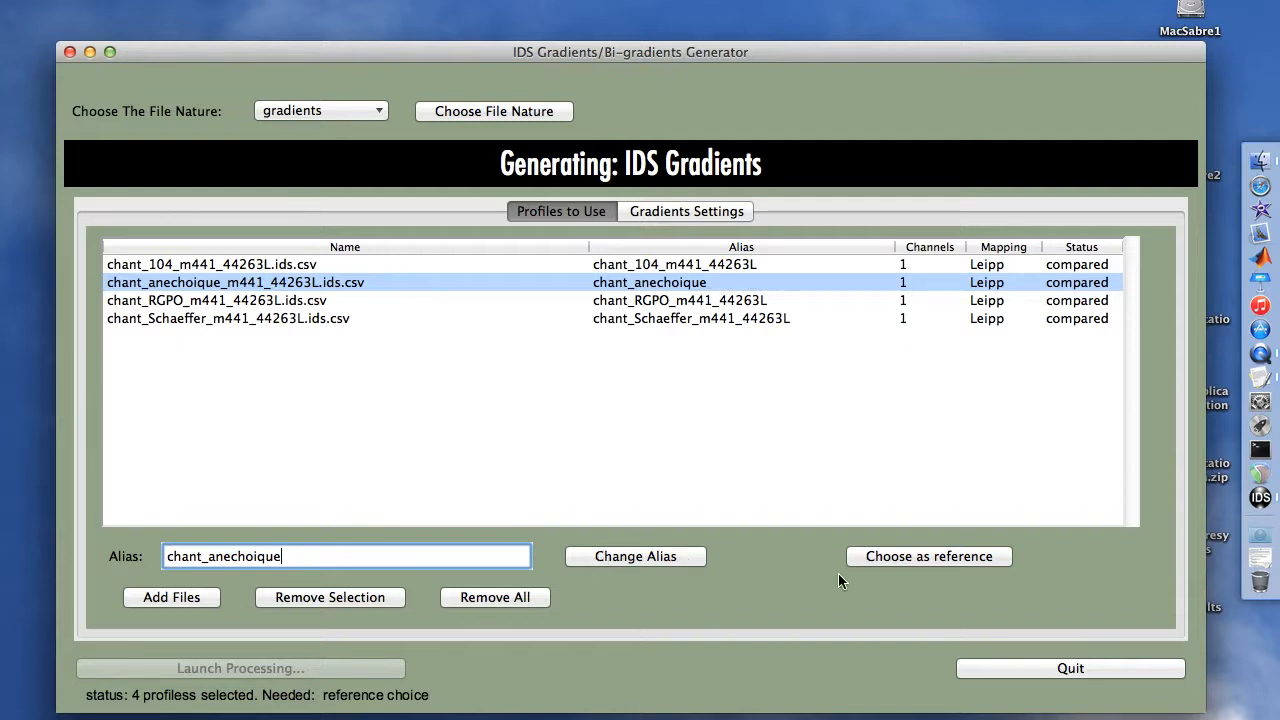
left_click(900, 562)
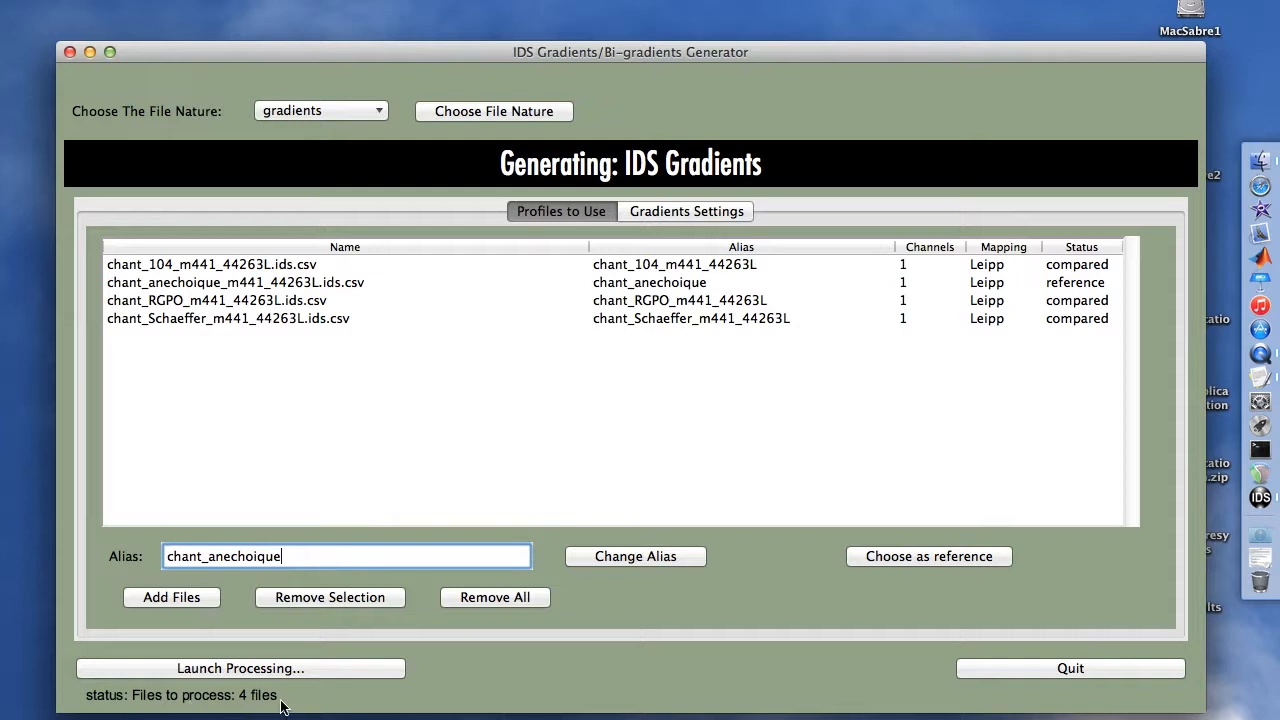
Launch the gradient processing and enlarge the TestGrad folder view so the generated files' full names can be read
left_click(163, 670)
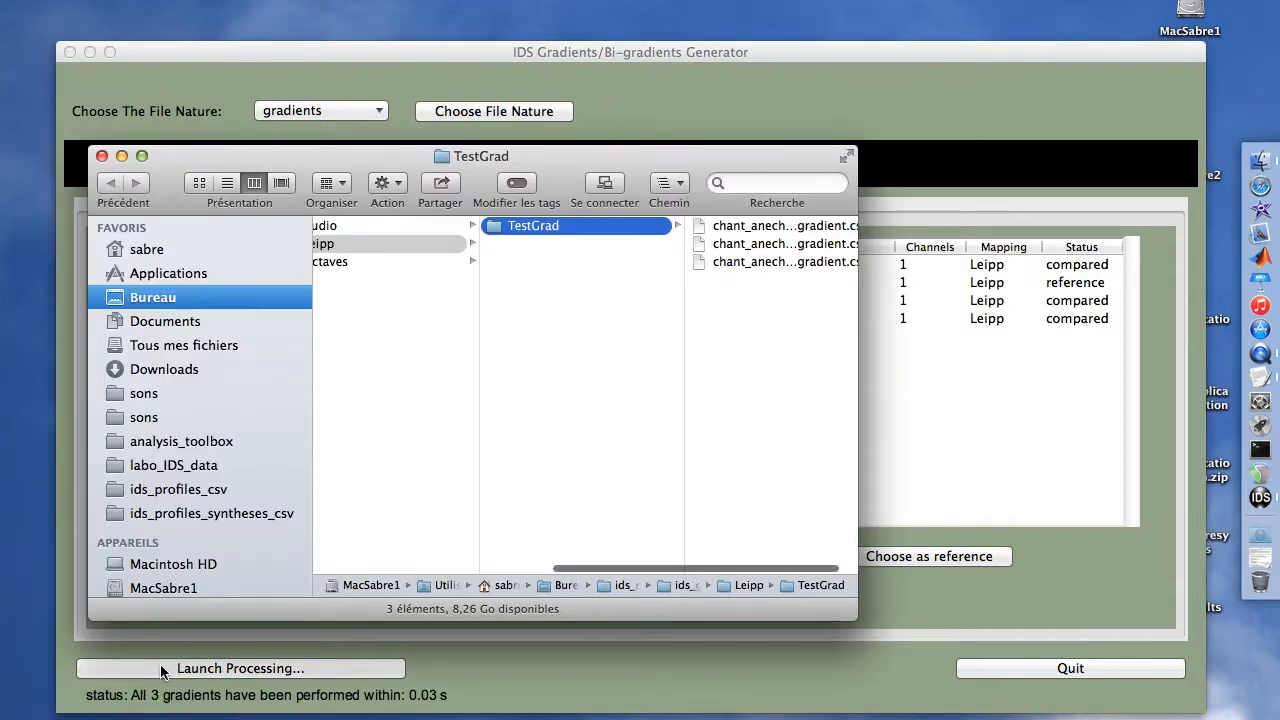
left_click_drag(856, 619, 1187, 626)
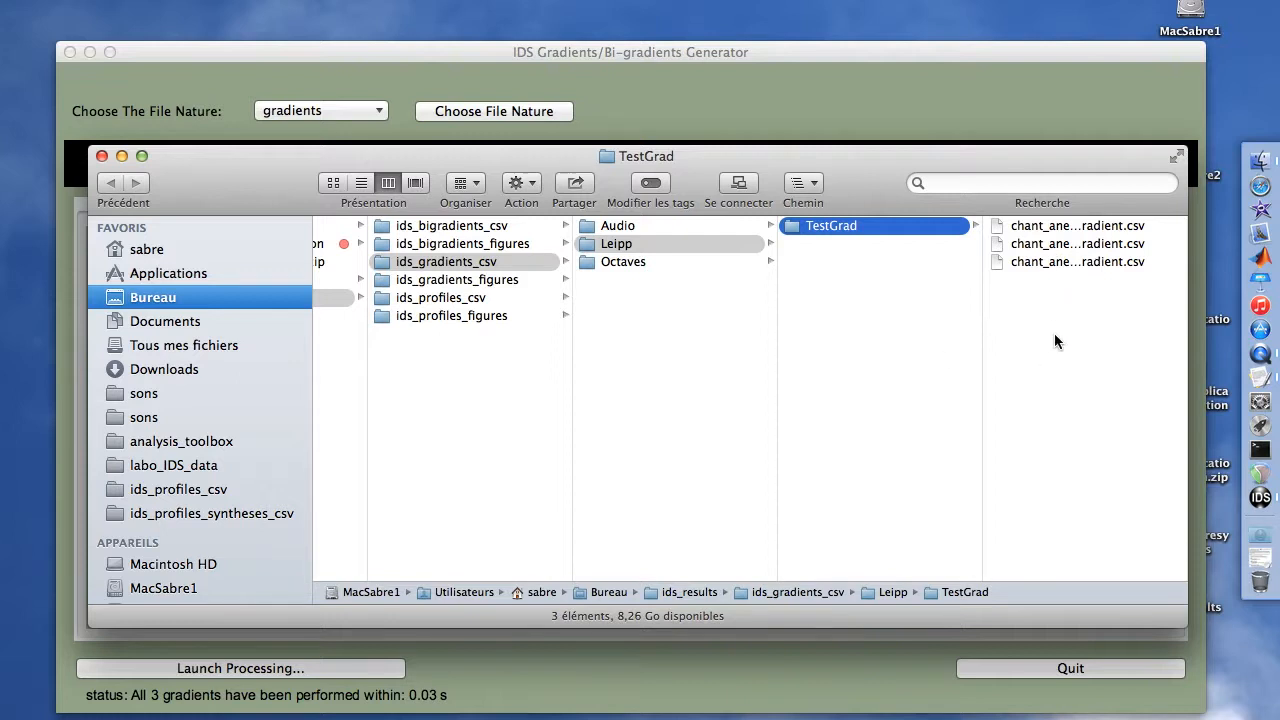
key("Right")
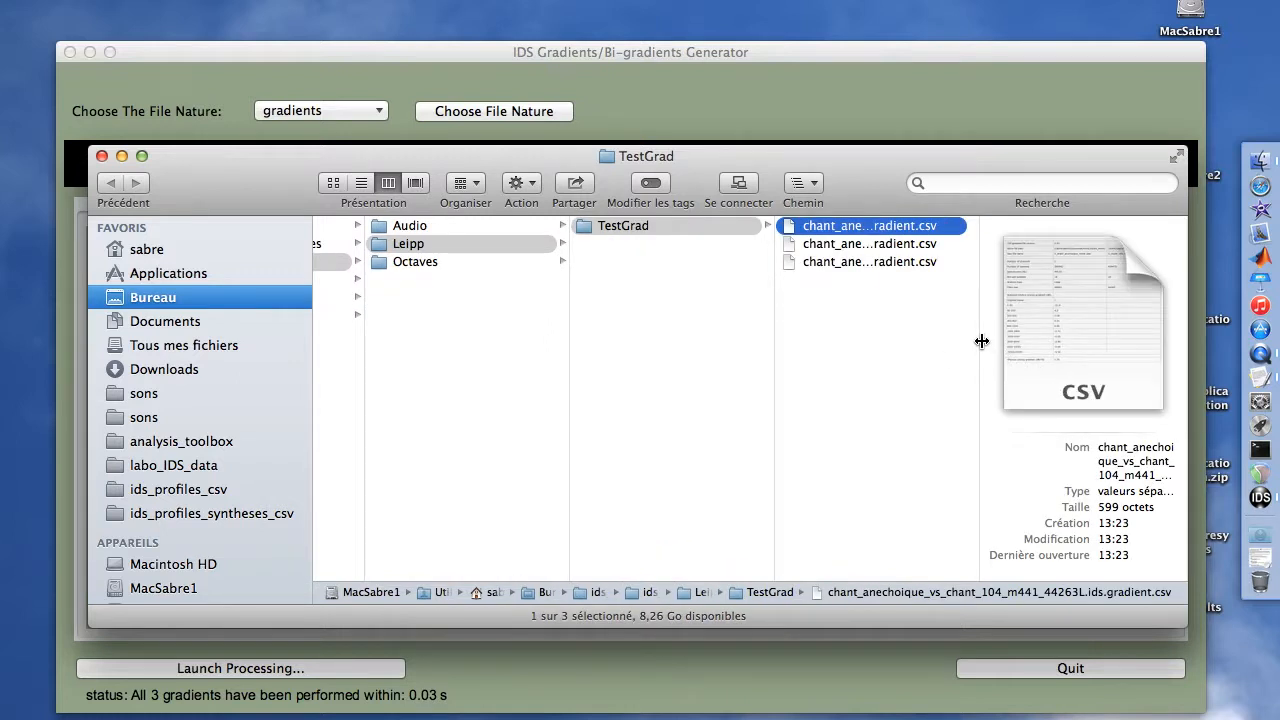
double_click(980, 338)
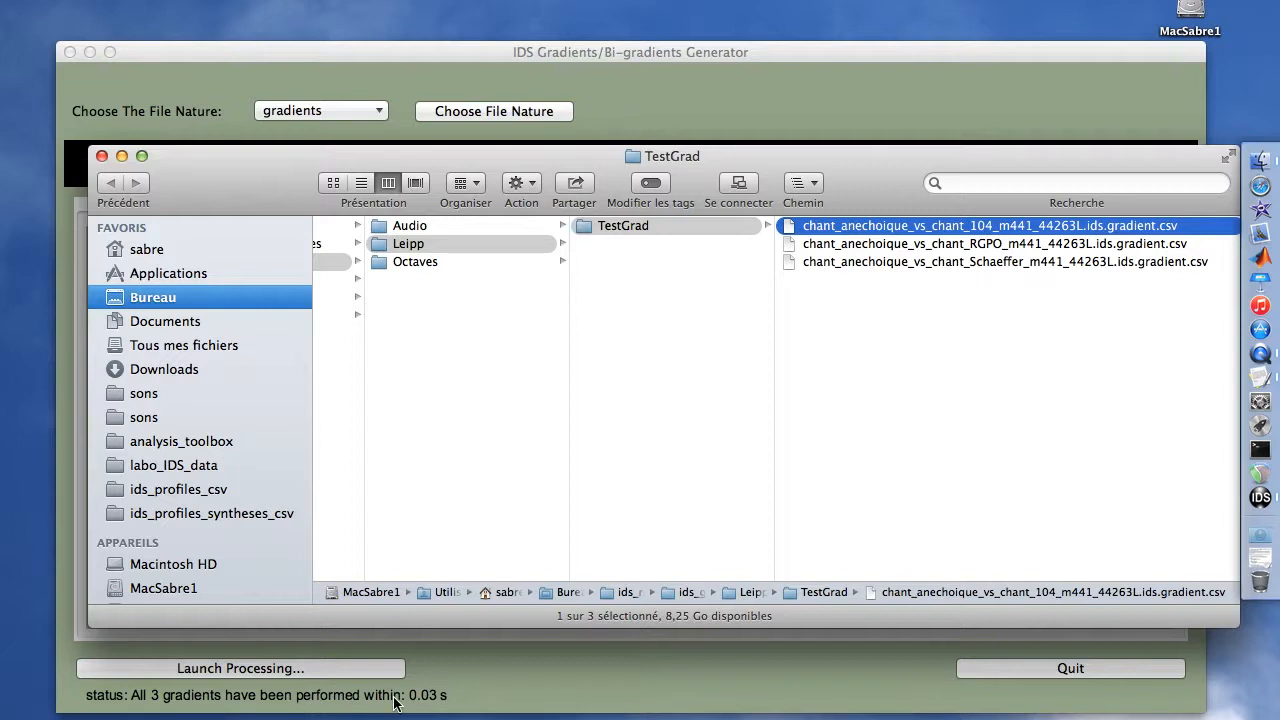
left_click(941, 456)
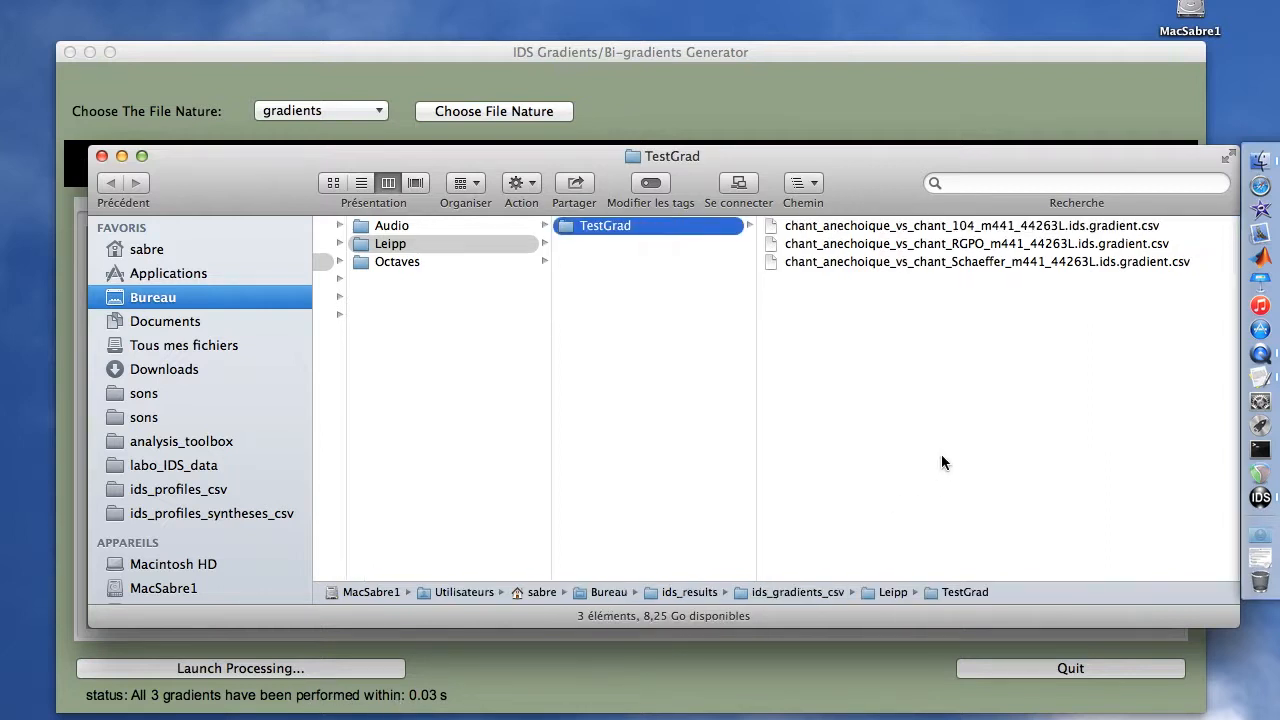
Make TextEdit the default application for all .csv files and open chant_anechoique_vs_chant_104_m441_44263L.ids.gradient.csv
key("Right")
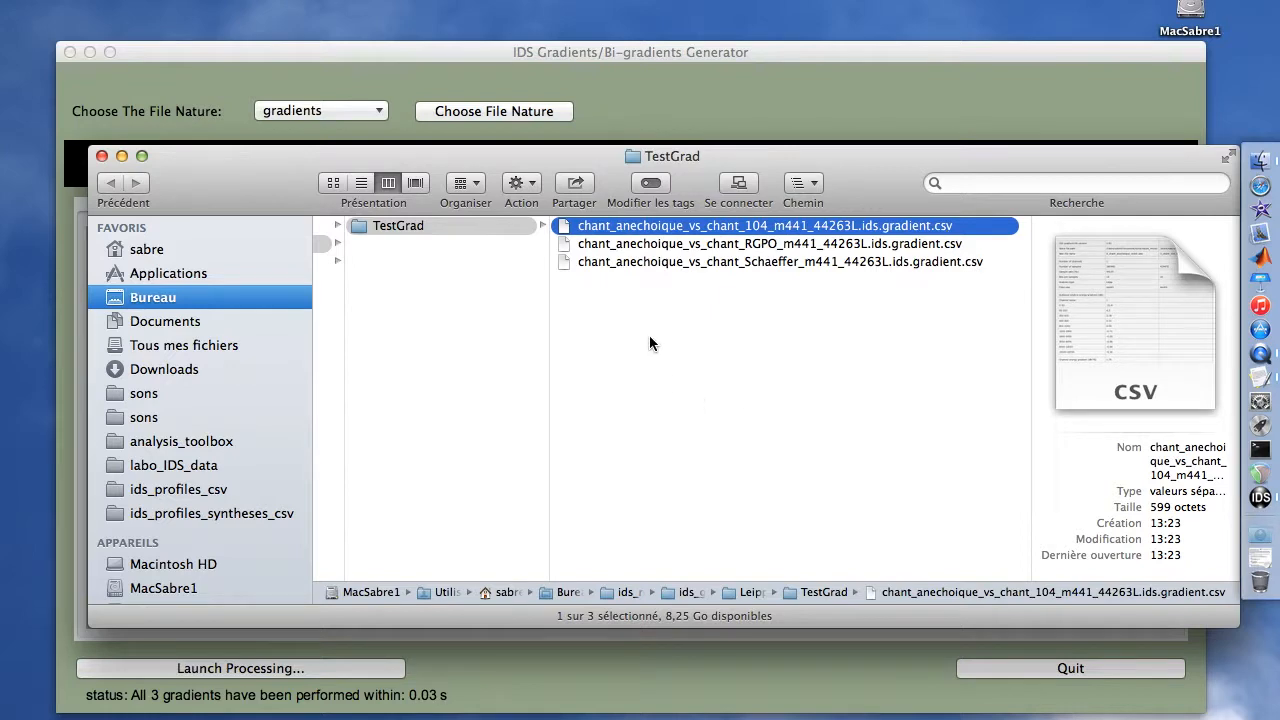
key("super+i")
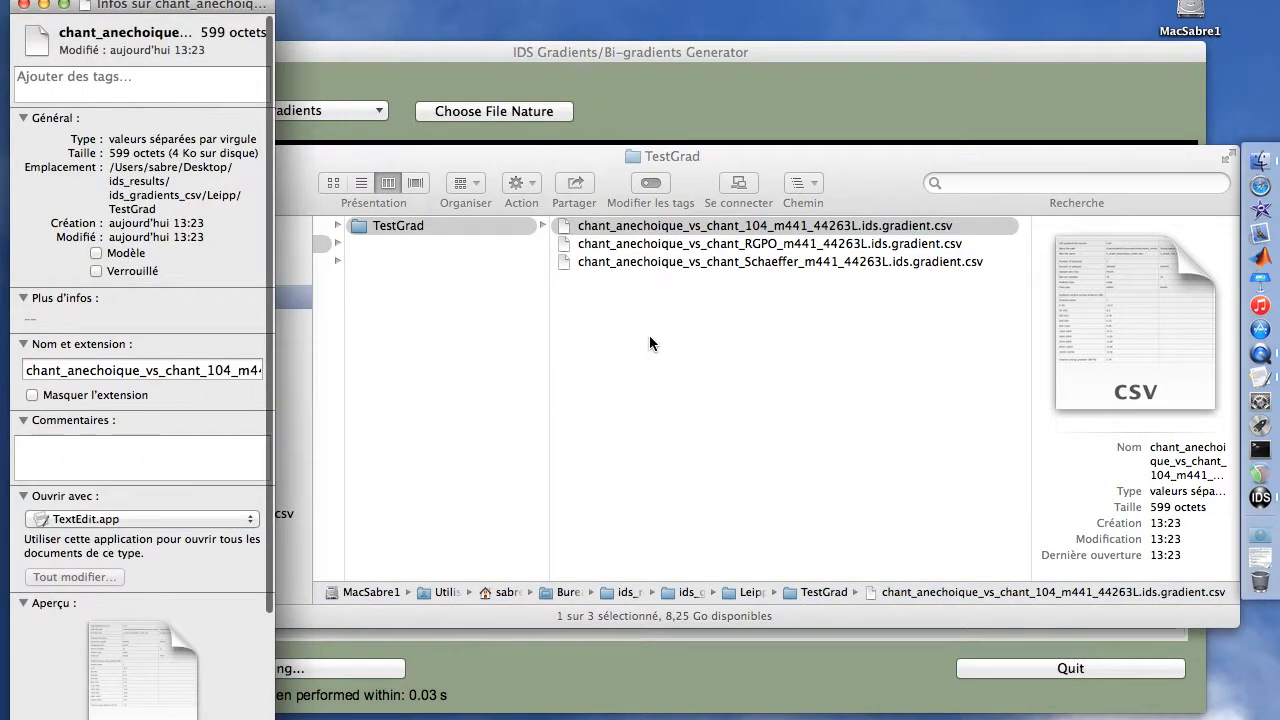
left_click(95, 522)
left_click(95, 524)
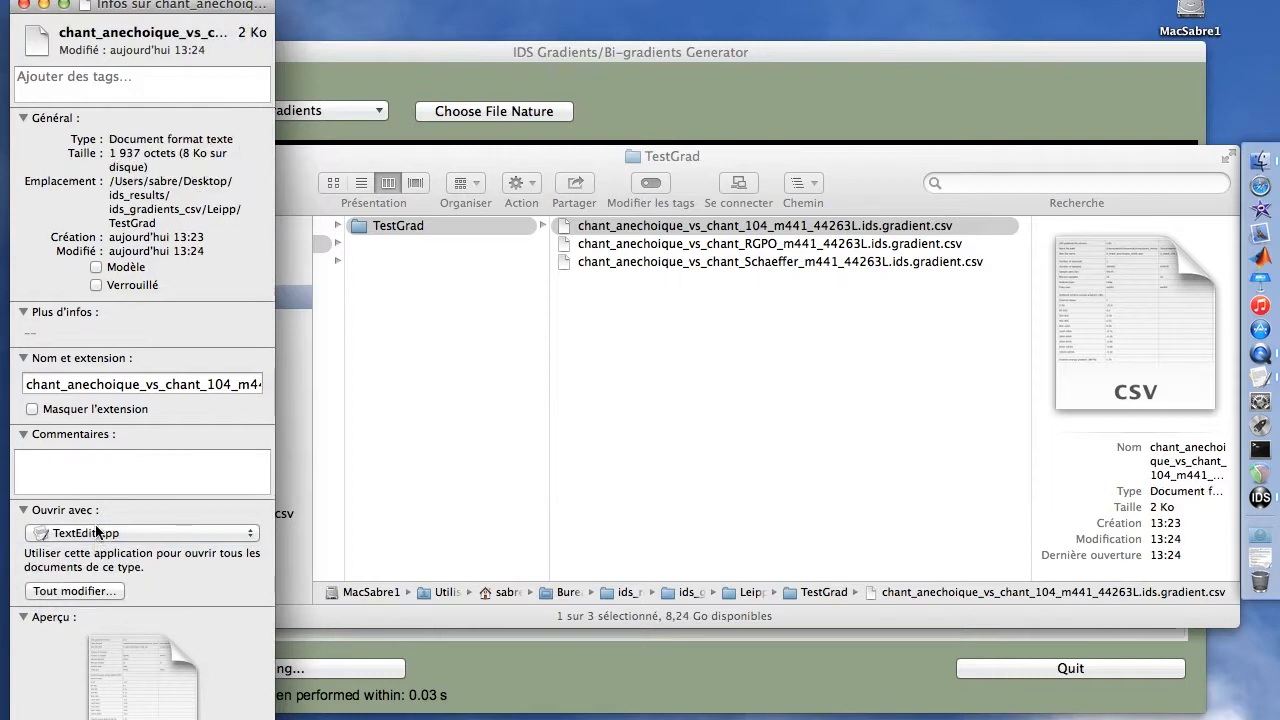
left_click(85, 591)
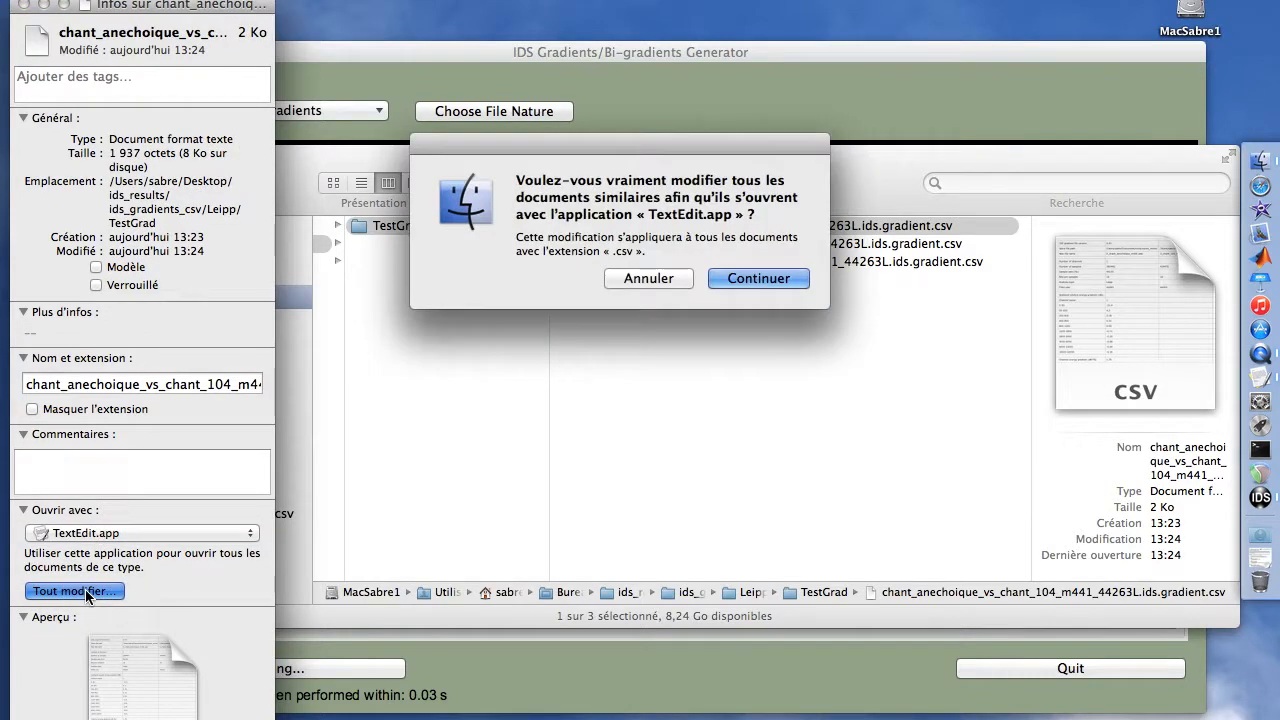
left_click(741, 276)
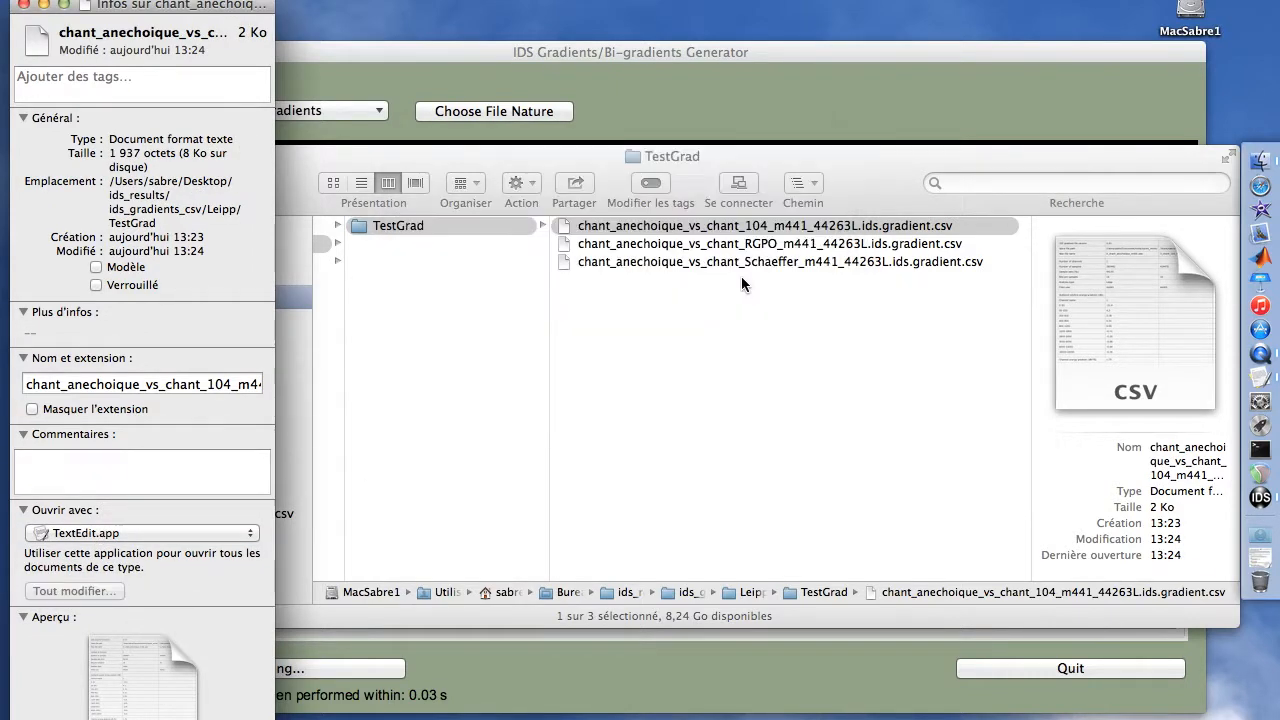
left_click(25, 5)
key("space")
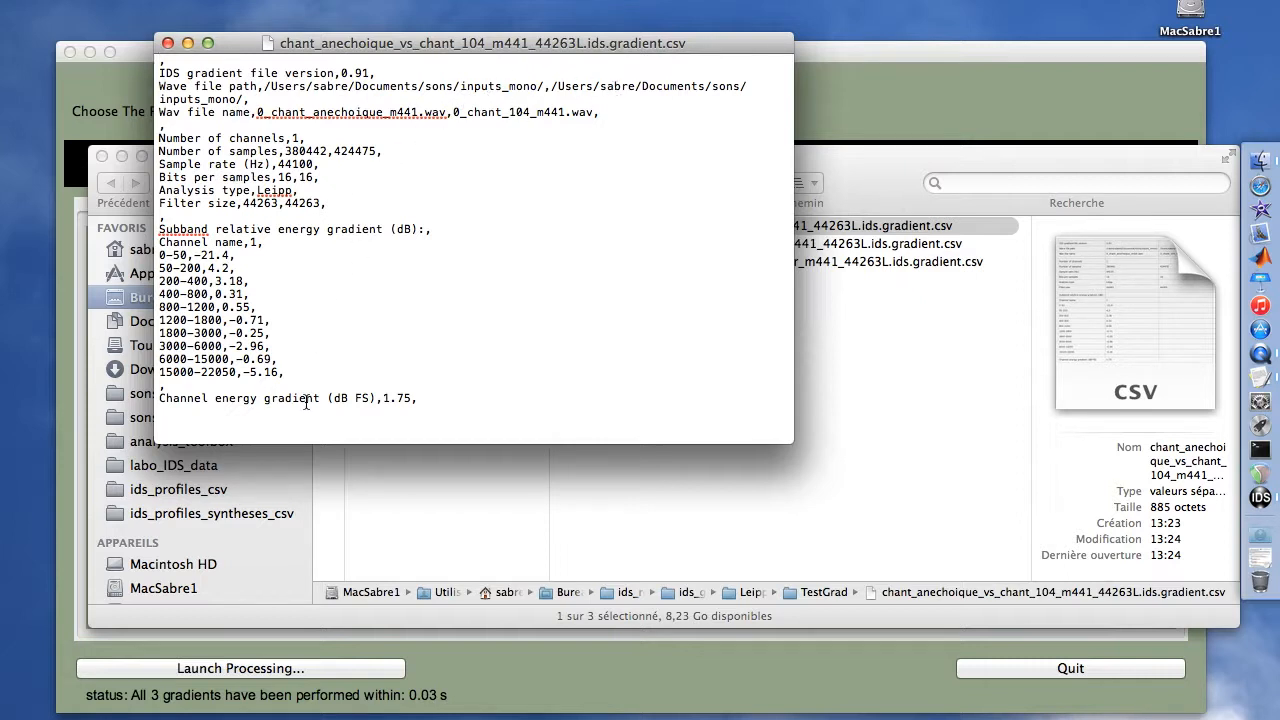
Close the opened text file and preview the three gradient CSV files in TestGrad in turn to compare their subband energy gradients
left_click(168, 43)
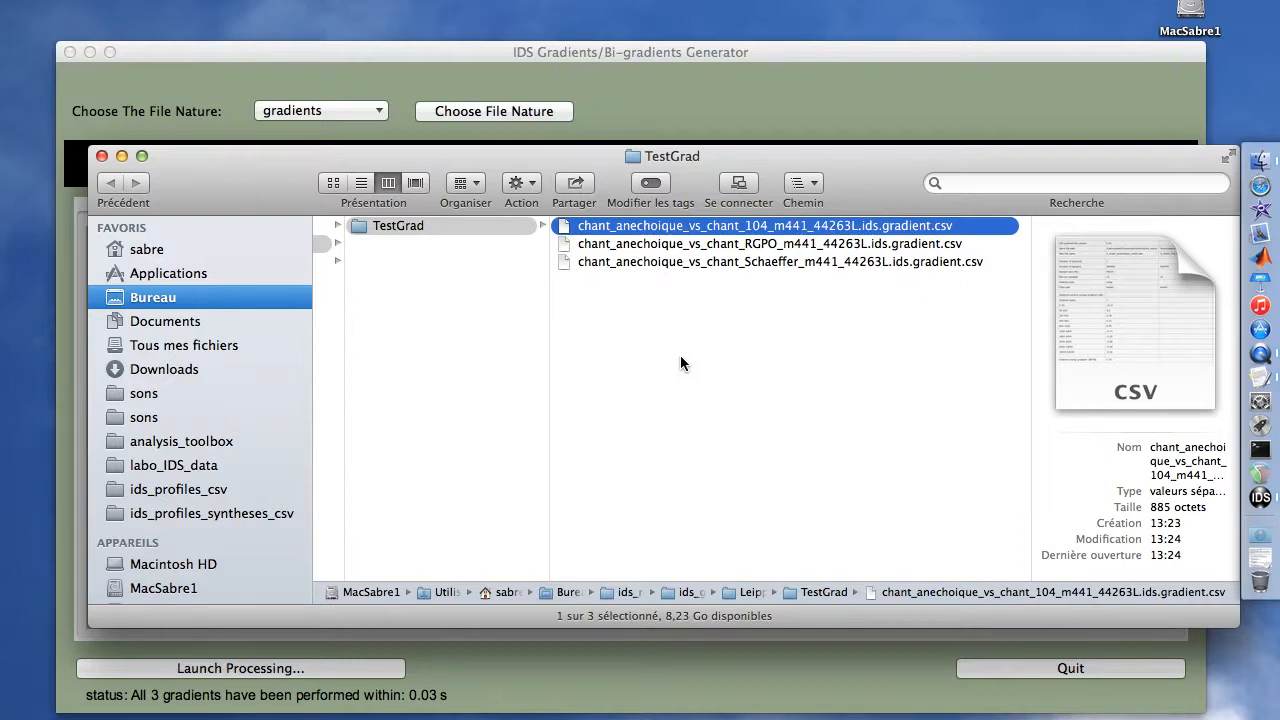
key("space")
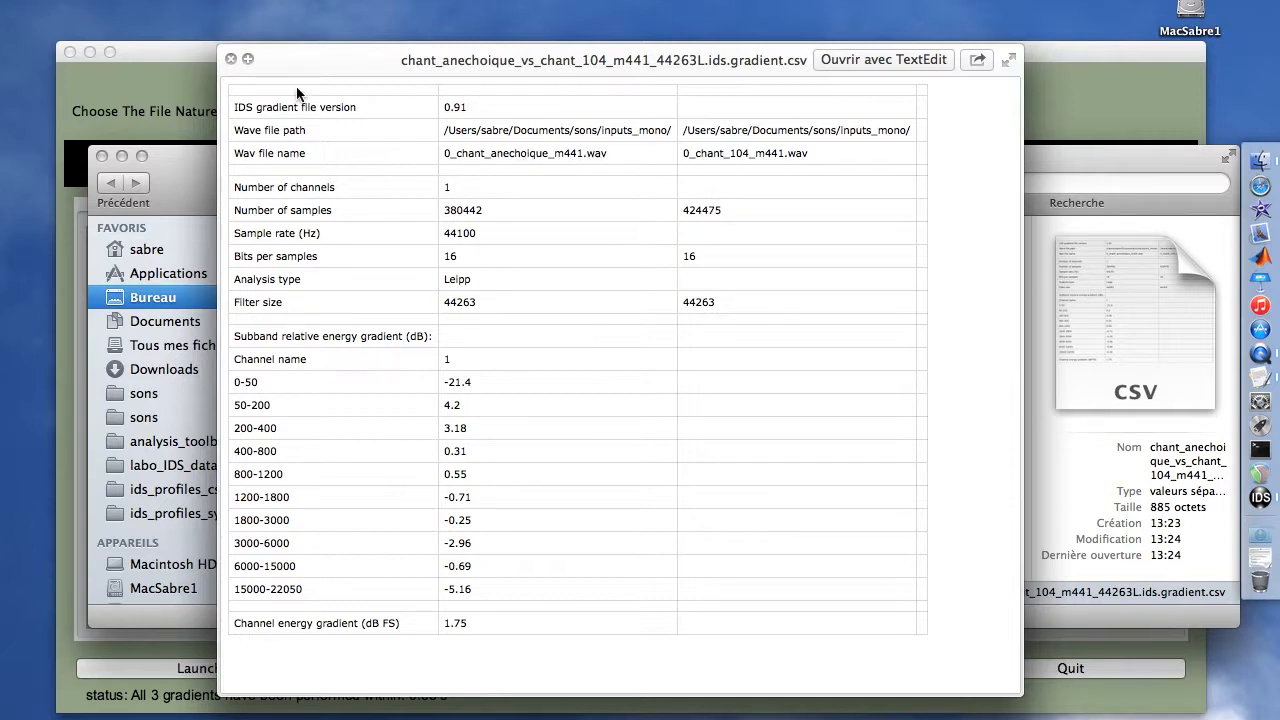
key("Down")
key("Down")
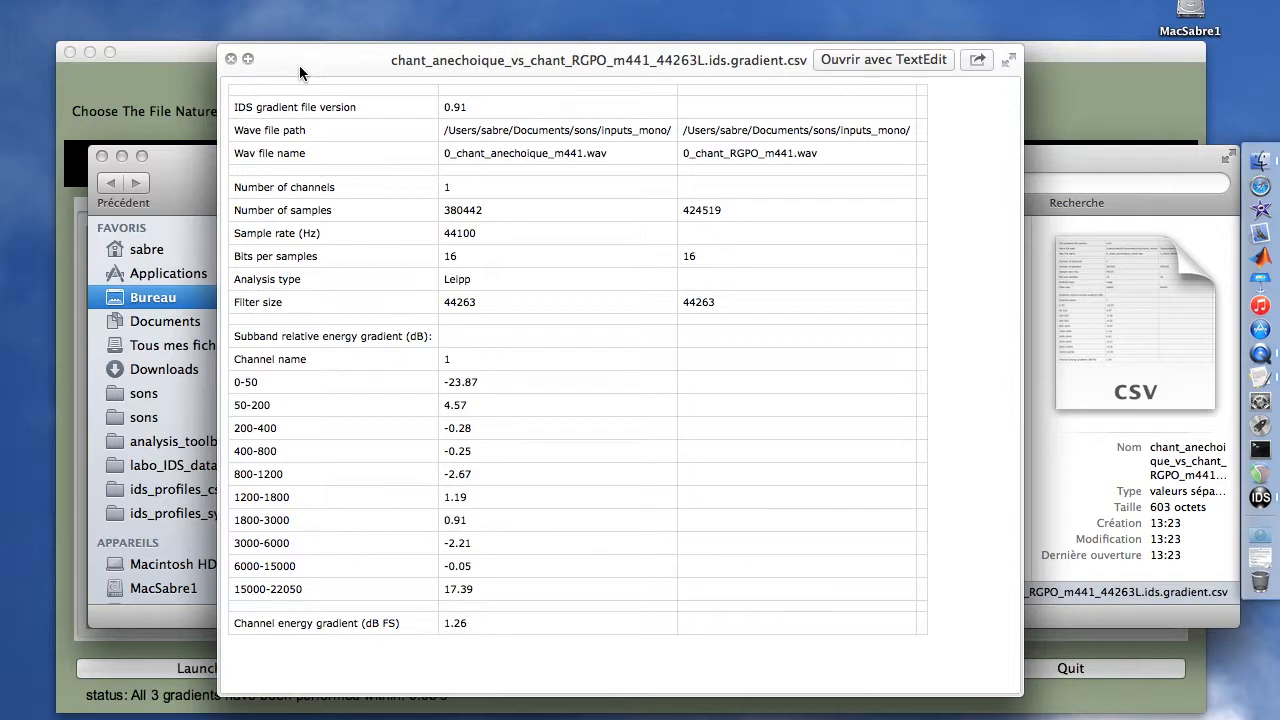
key("Up")
key("Up")
key("Down")
key("Down")
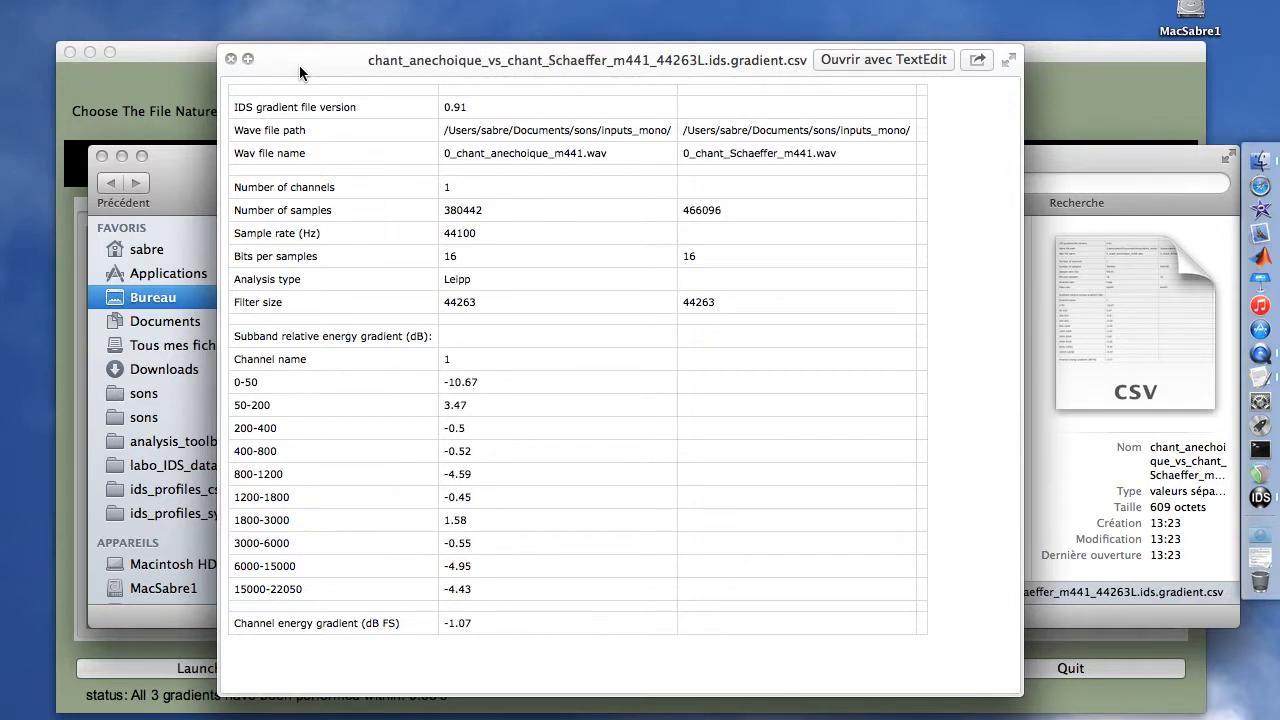
key("Up")
key("Up")
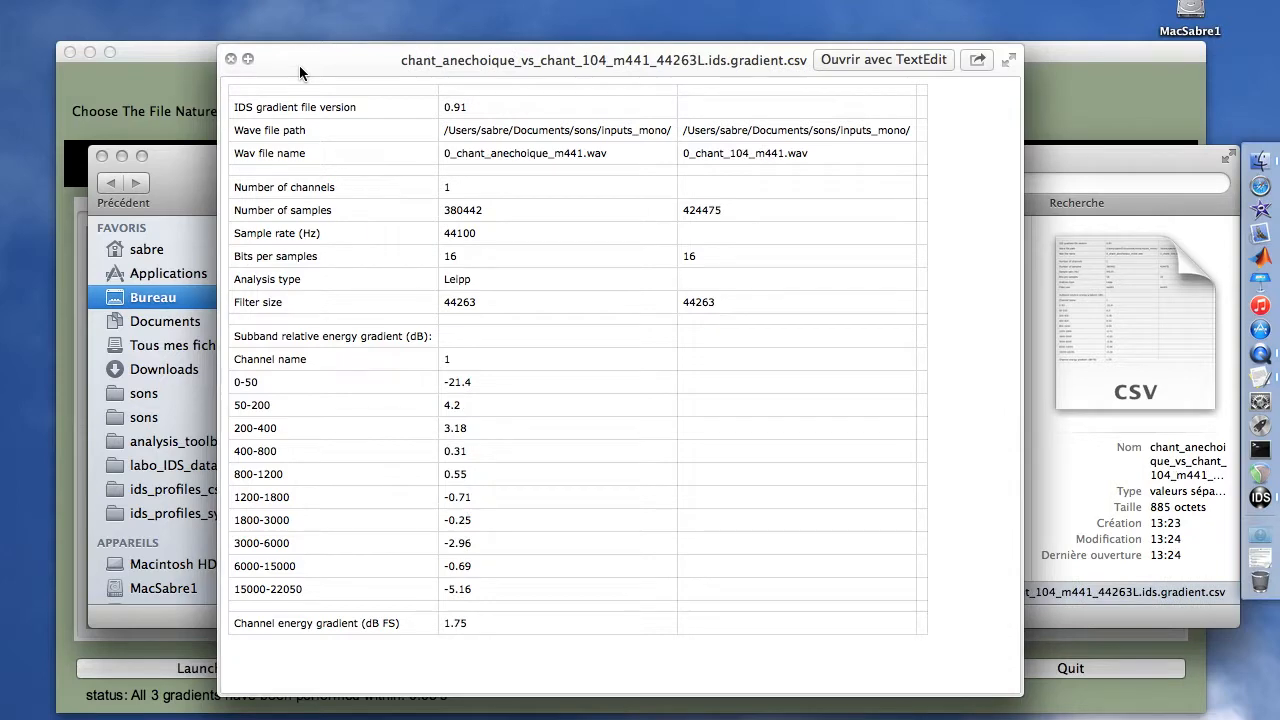
key("space")
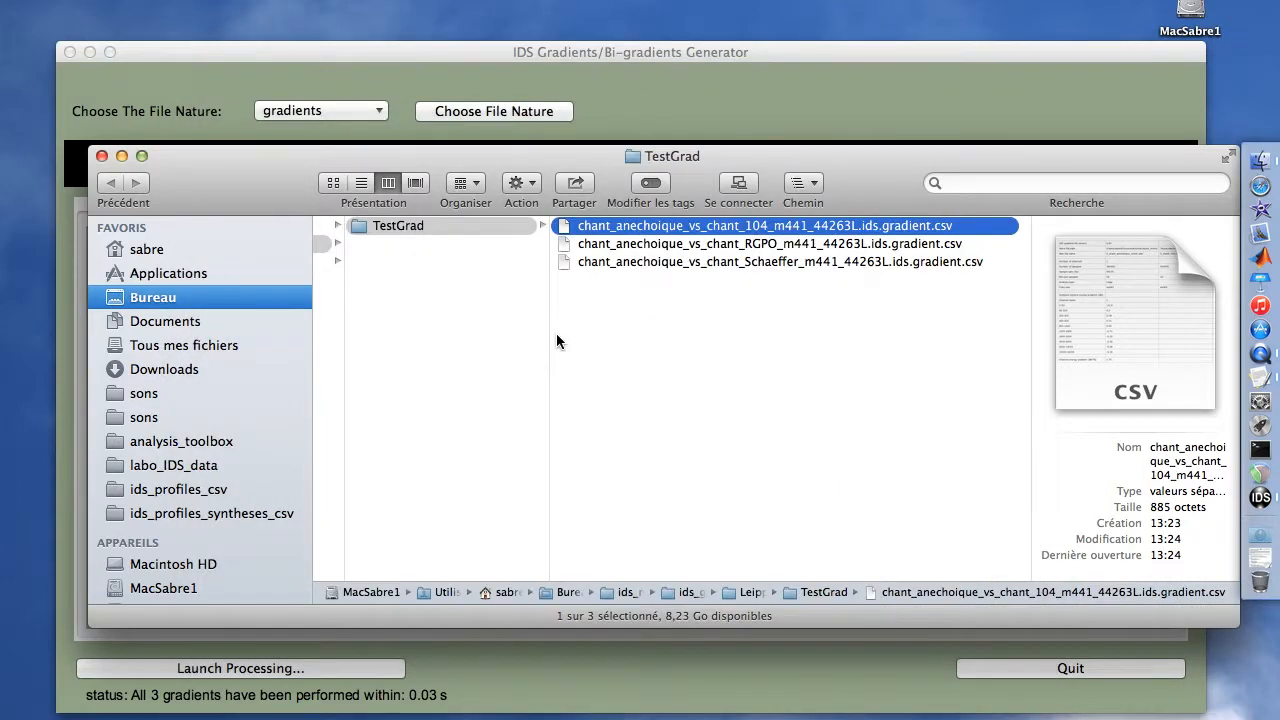
left_click(628, 357)
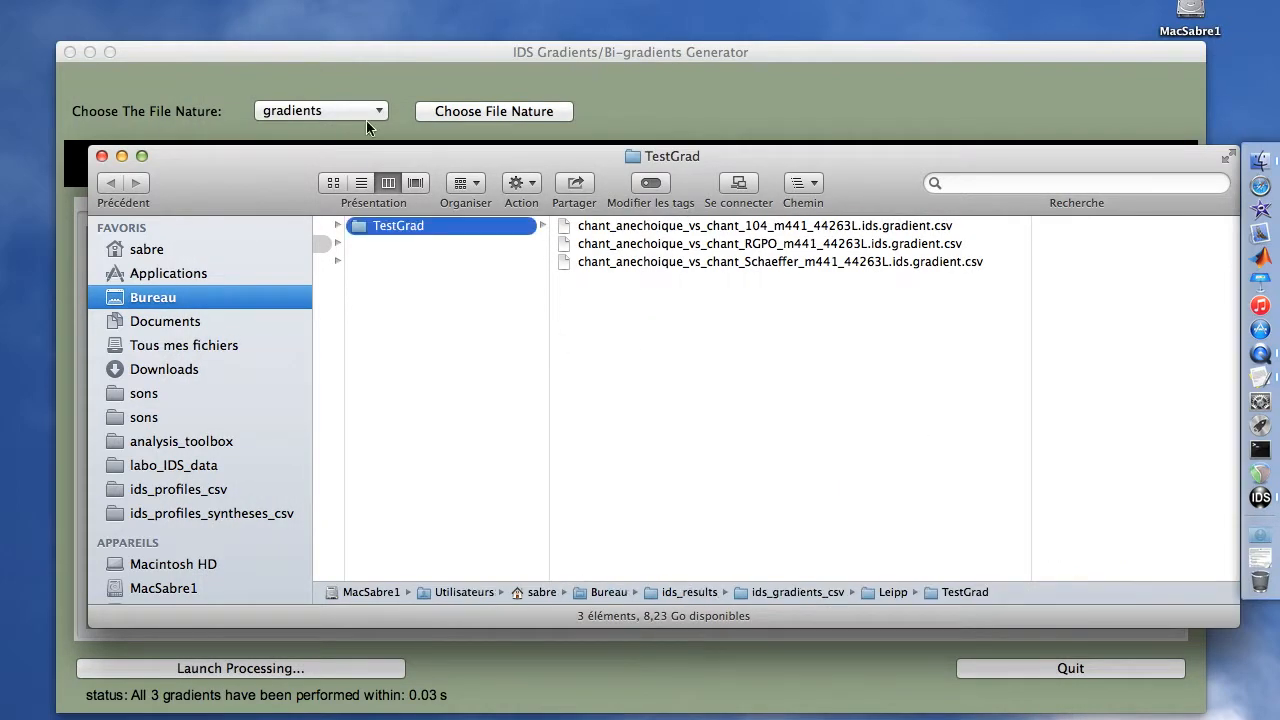
Return to the IDS Gradients/Bi-gradients Generator and set the file nature to bi-gradients
left_click(314, 44)
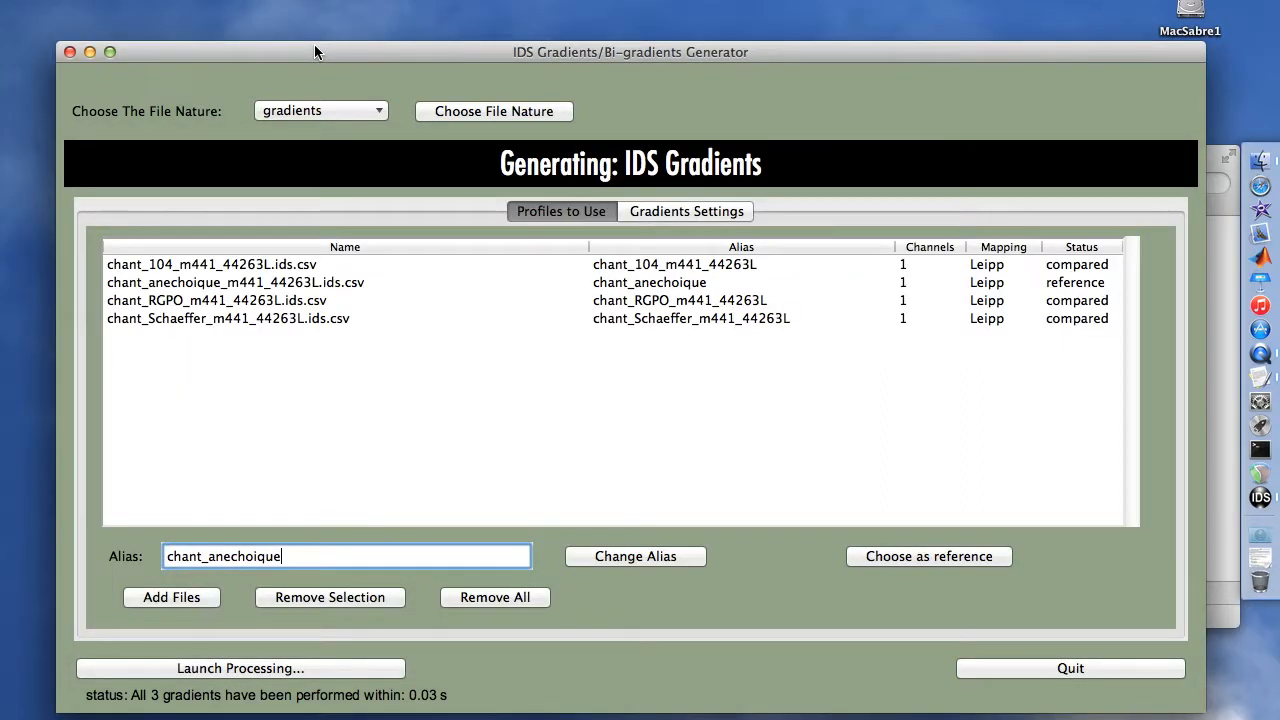
left_click(338, 110)
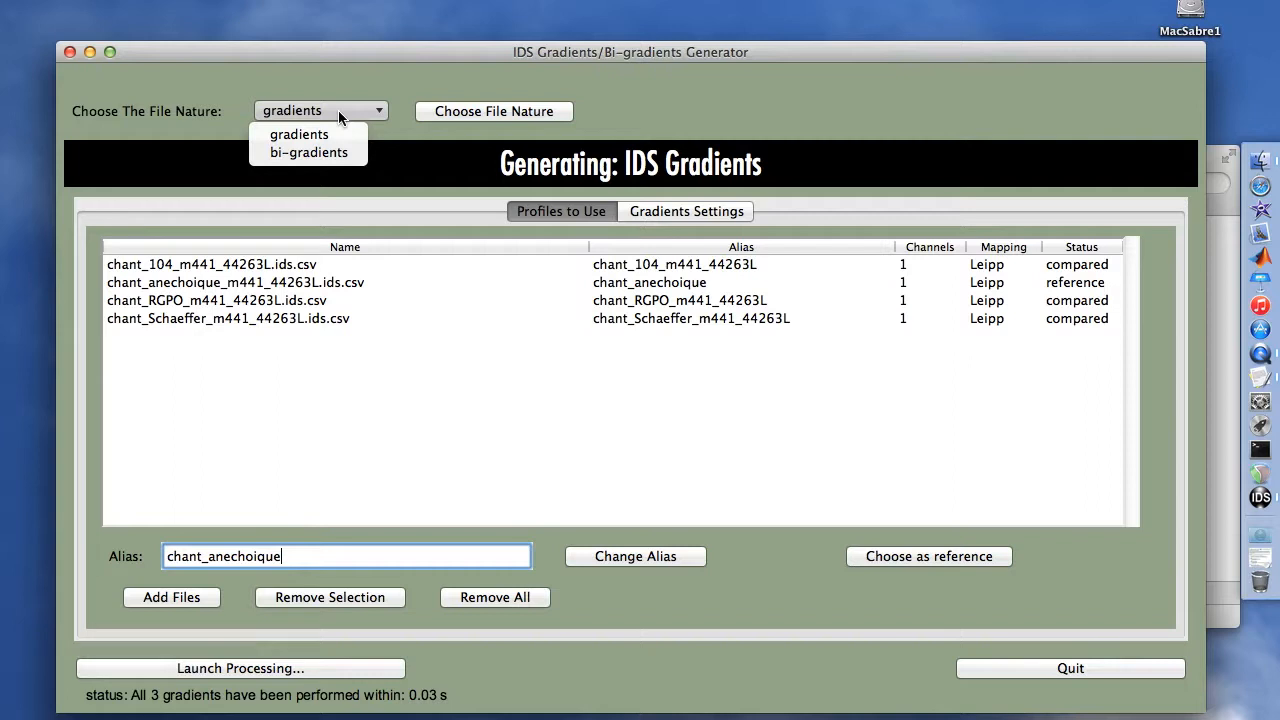
left_click(320, 153)
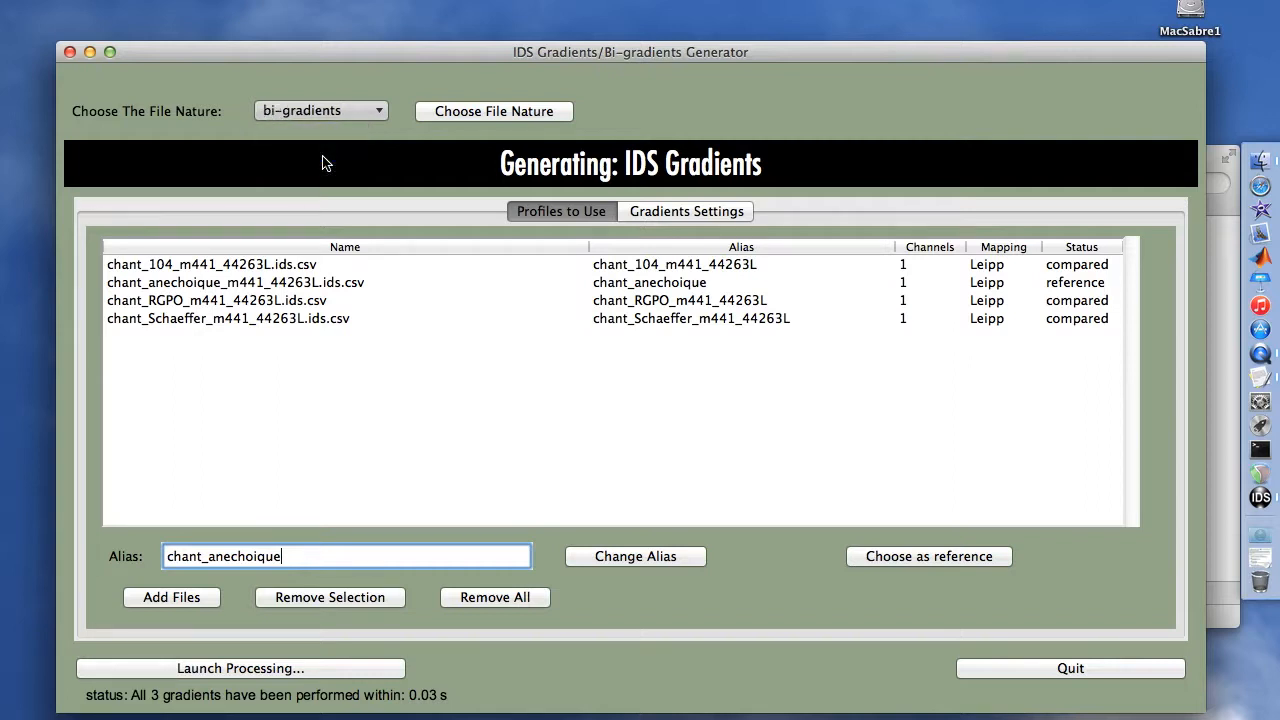
left_click(425, 114)
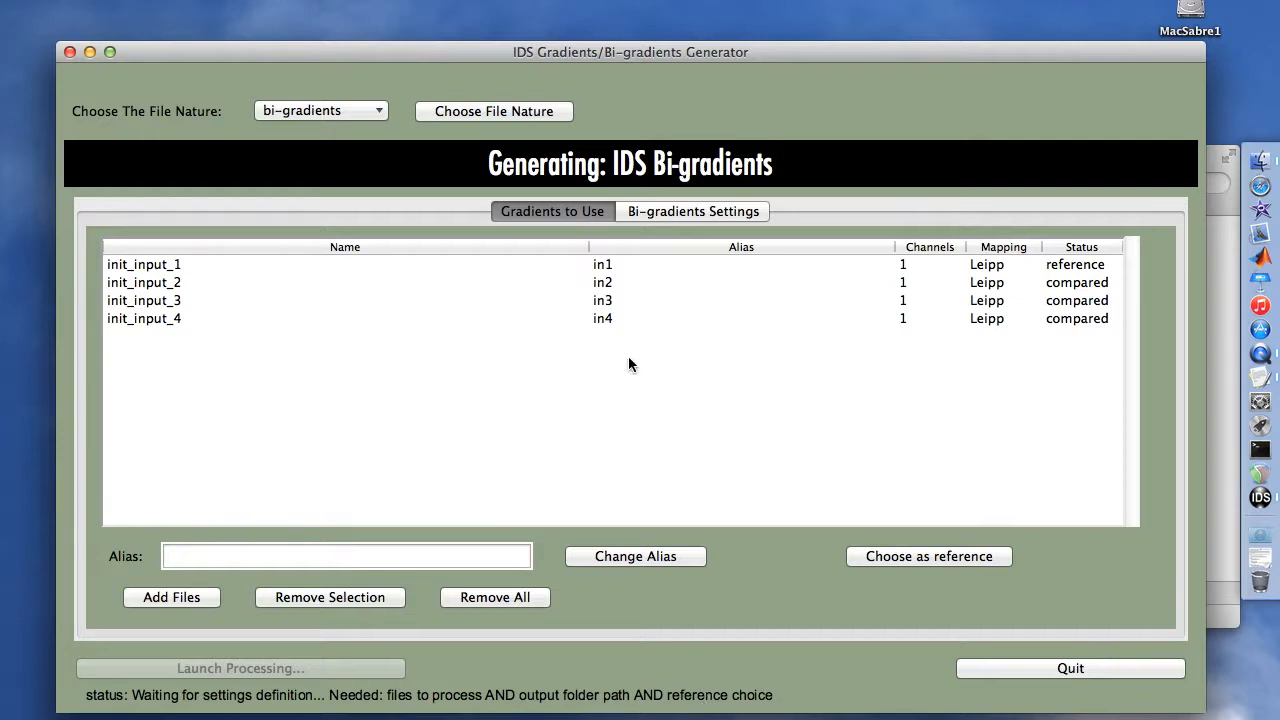
Set the IDS gradients main folder to ids_gradients_csv/Leipp/TestGrad in the bi-gradients settings
left_click(657, 214)
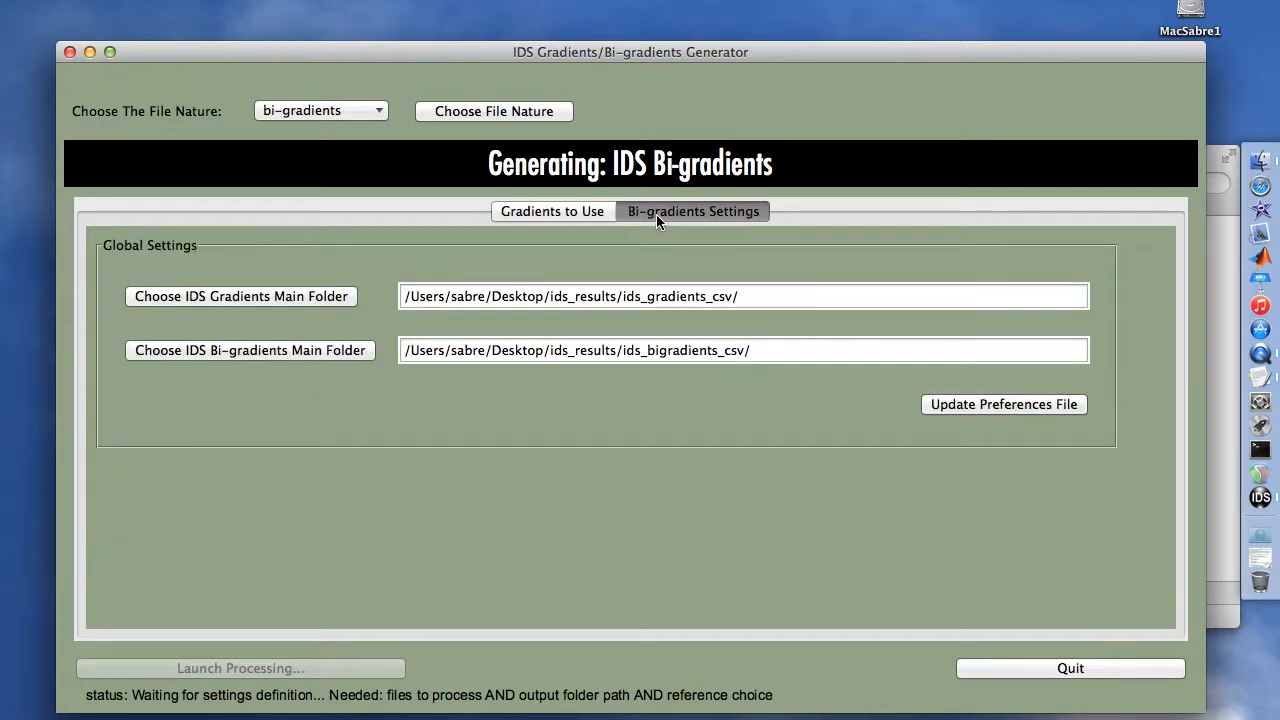
left_click(203, 298)
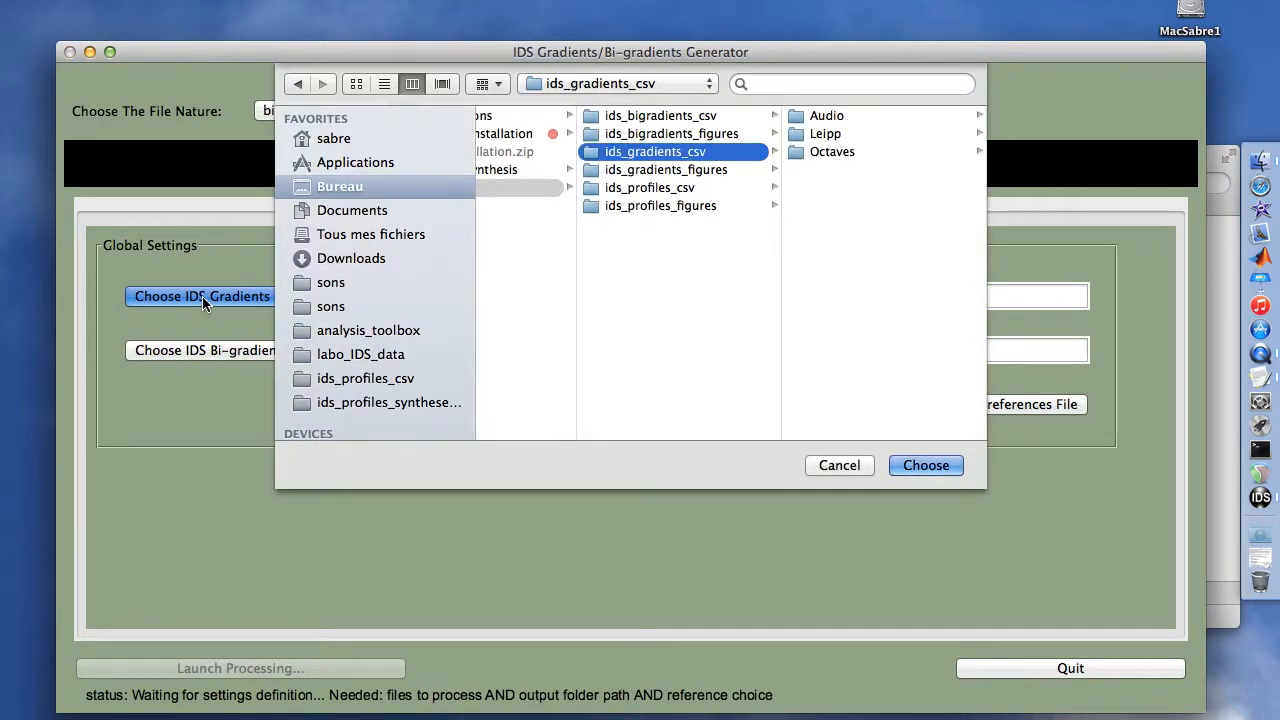
key("Right")
key("Down")
key("Right")
key("Return")
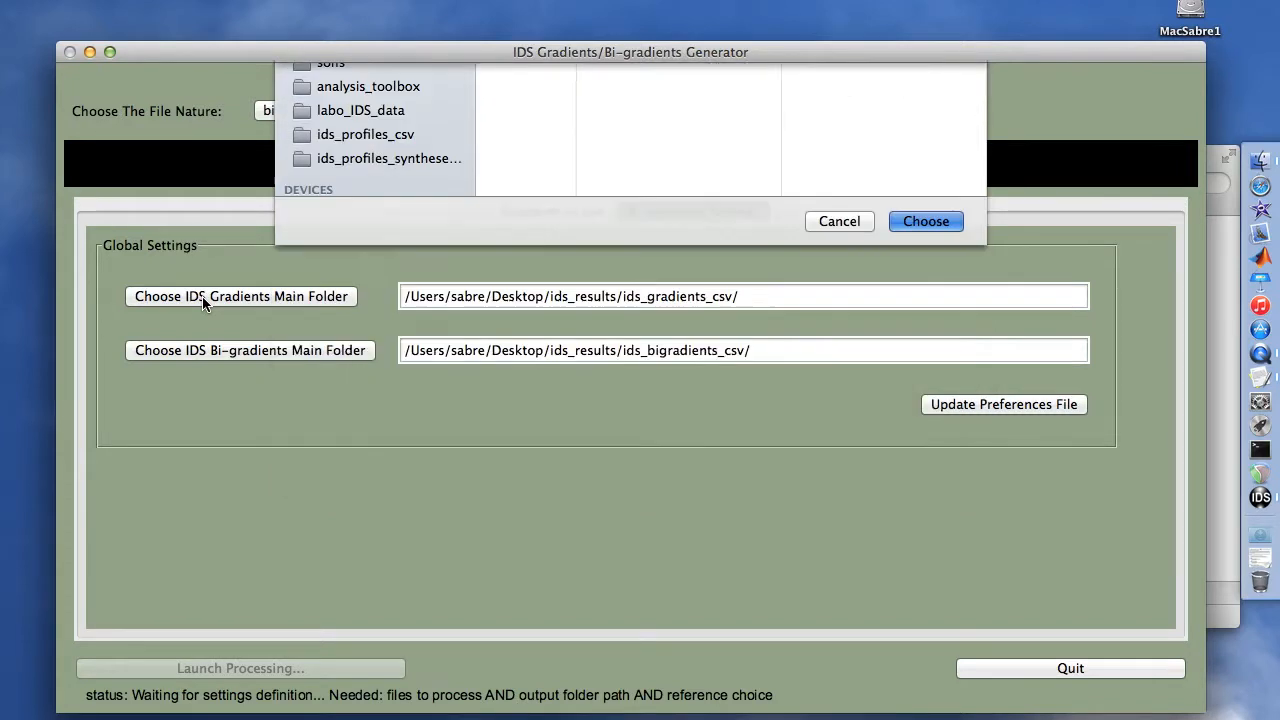
Create a TestBigrad folder in ids_bigradients_csv/Leipp as the bi-gradients main folder and update the preferences file
left_click(162, 355)
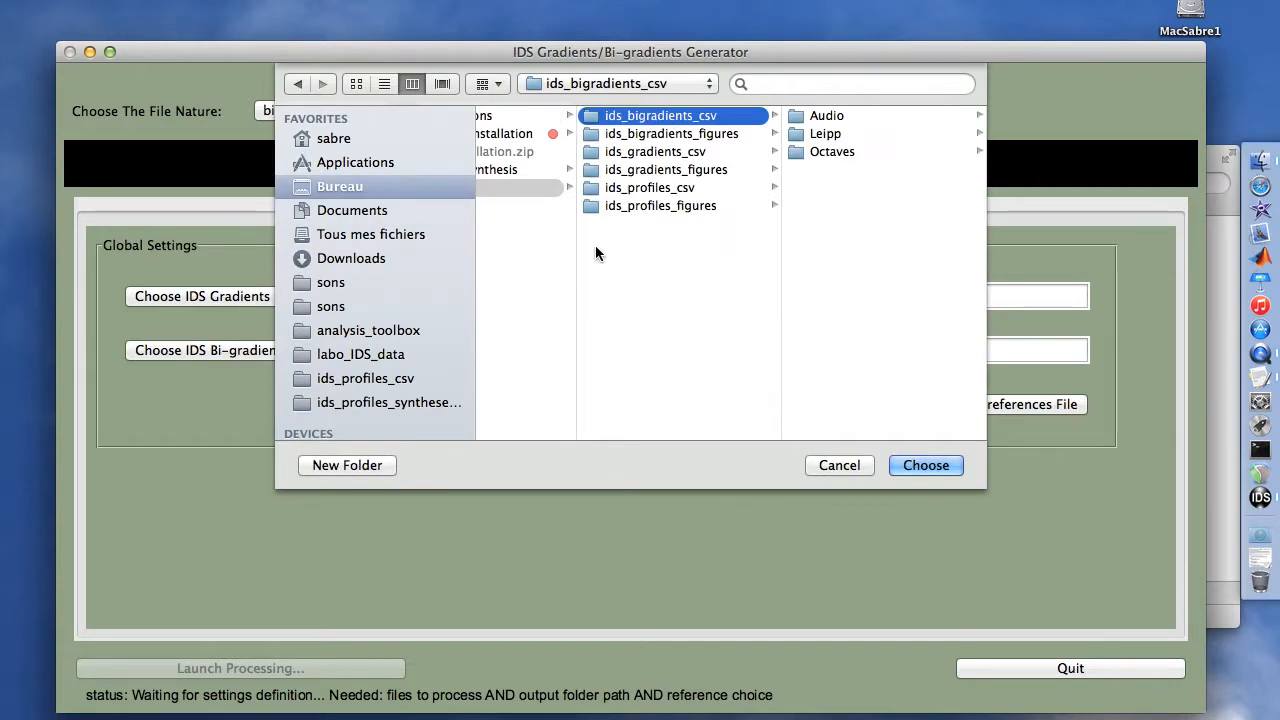
key("Right")
key("Down")
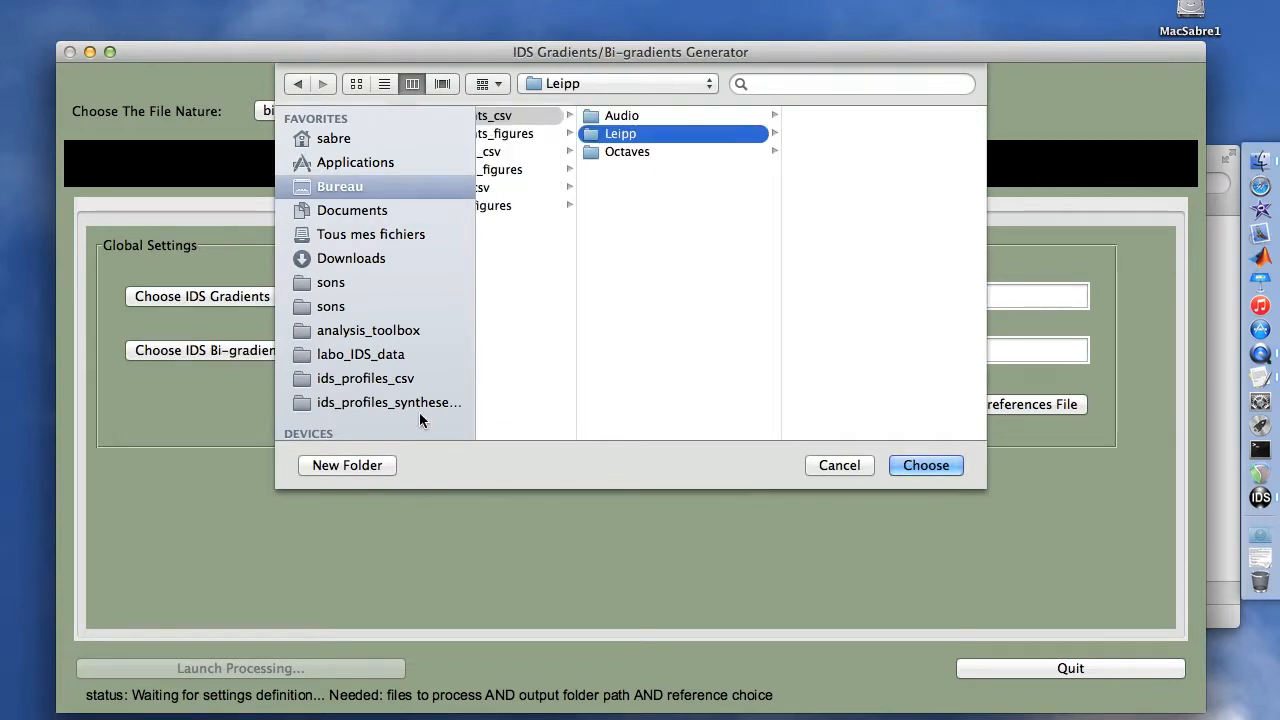
left_click(361, 467)
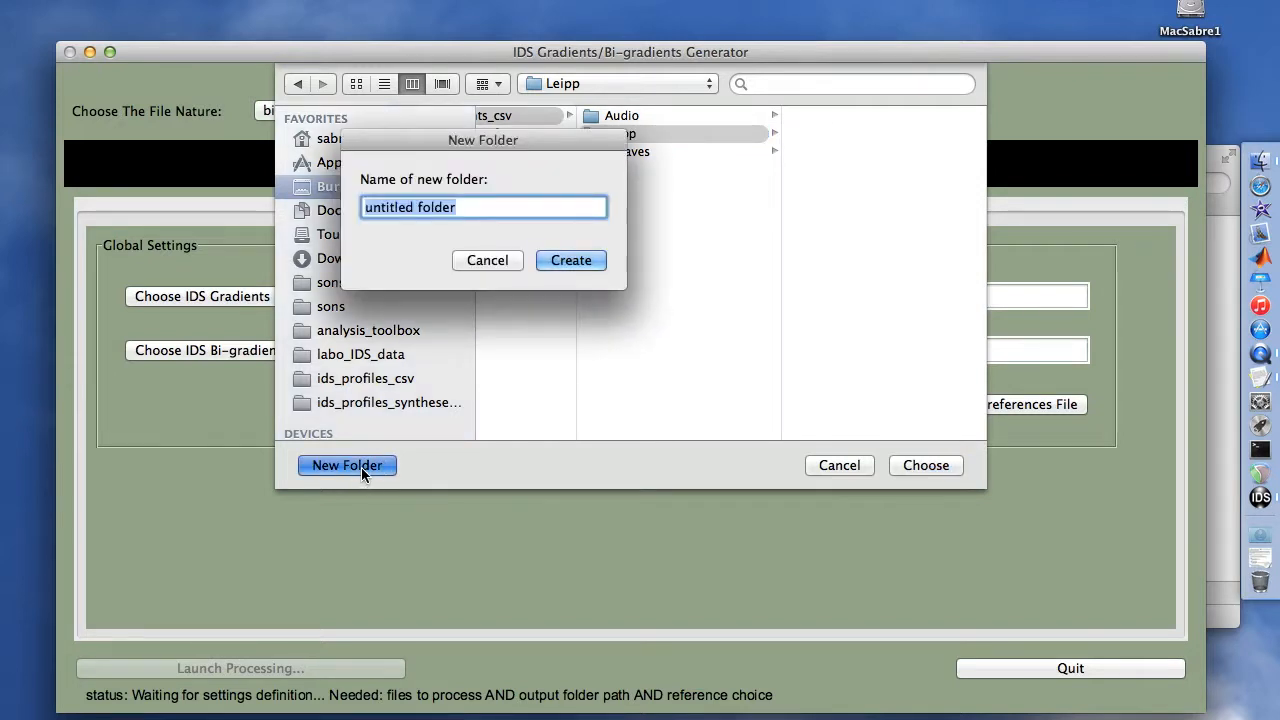
type("TestBigrad")
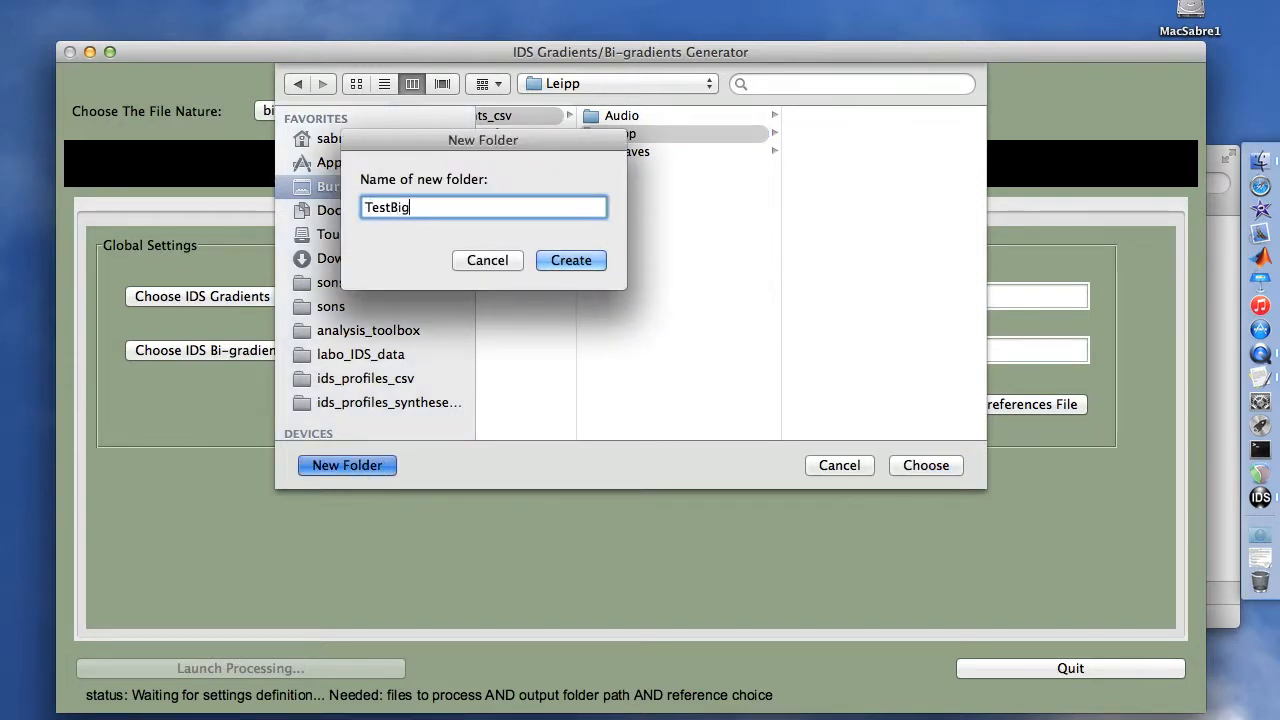
key("Return")
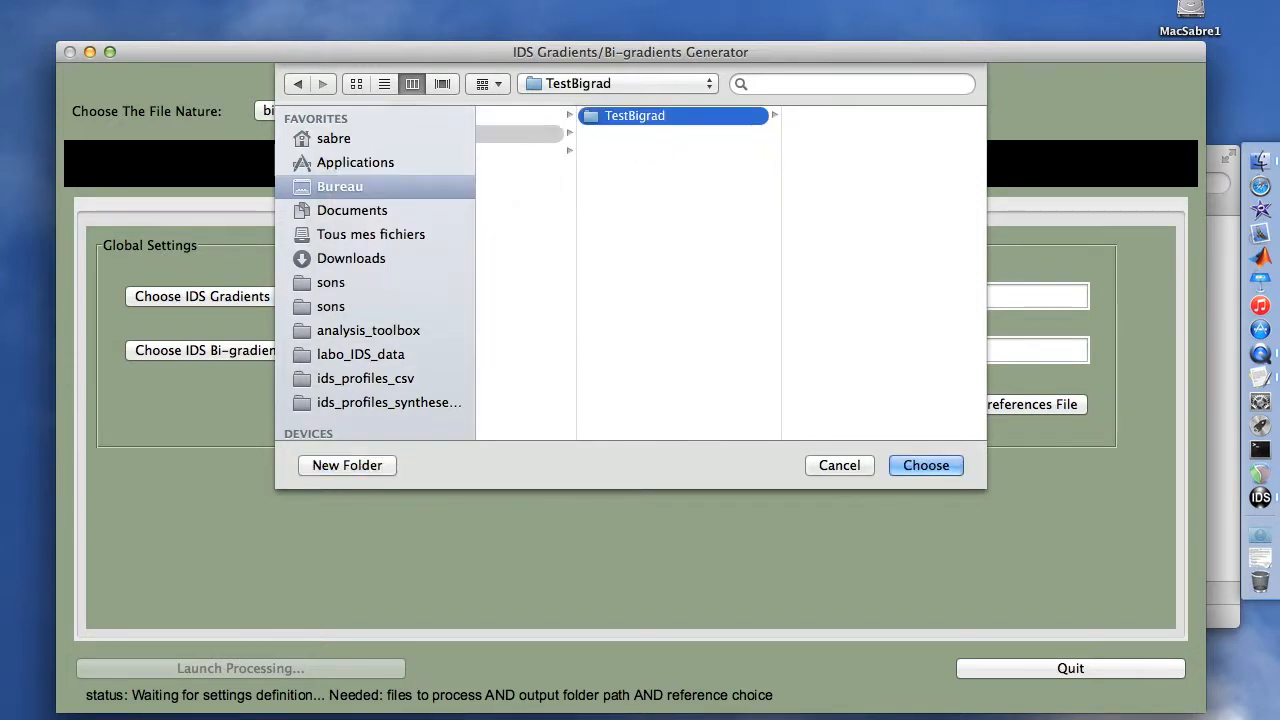
key("Return")
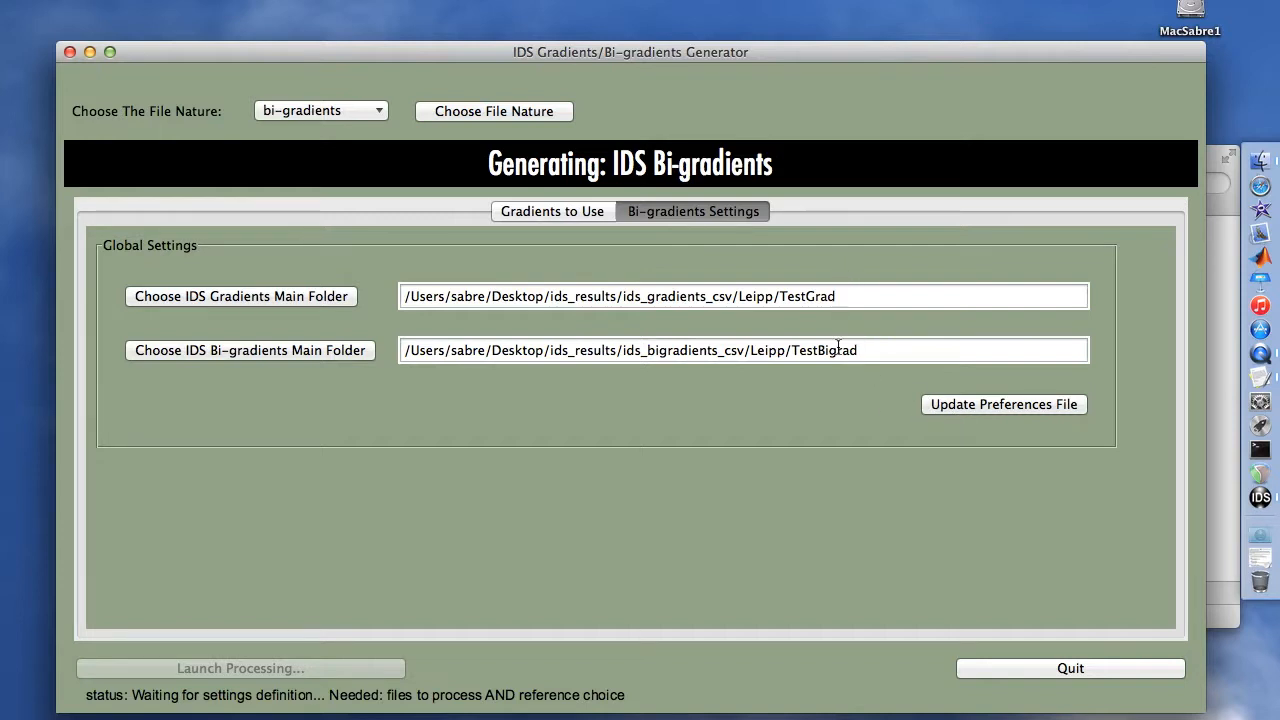
left_click(934, 406)
Add all three chant gradient files from TestGrad and choose chant_anechoique_vs_chant_104_m441_44263L.ids.gradient.csv as the reference
left_click(550, 212)
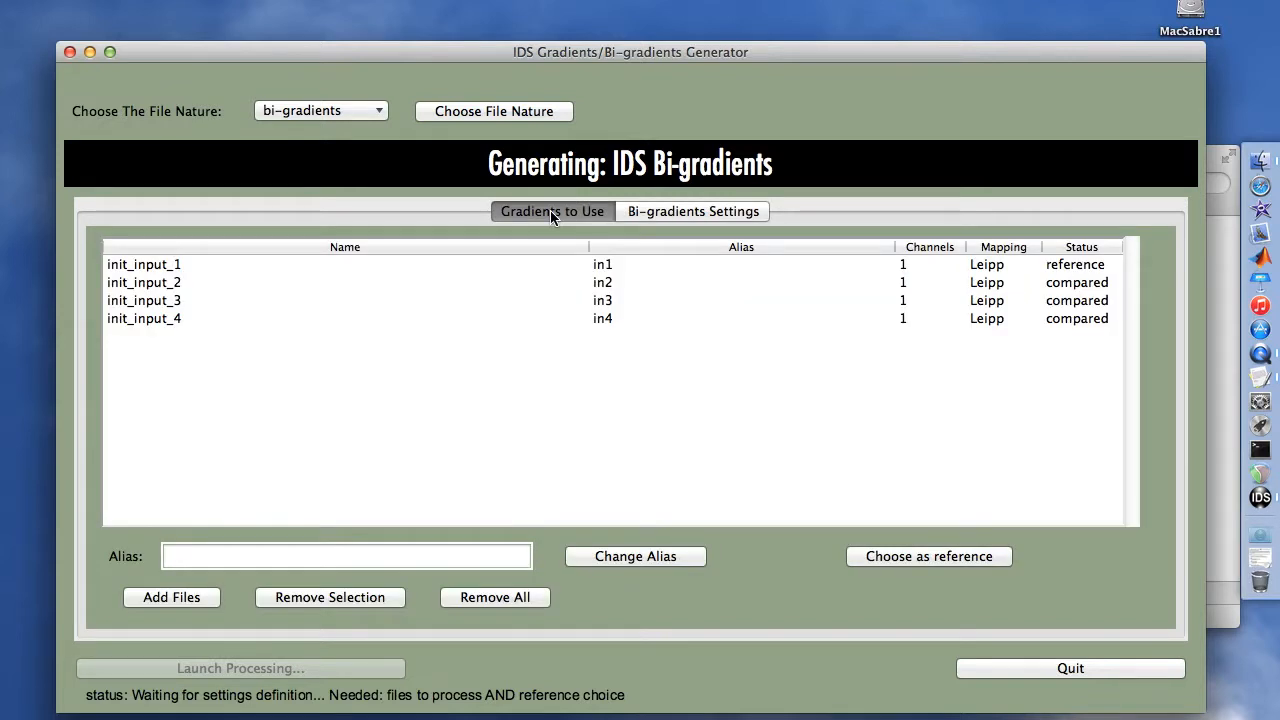
left_click(206, 598)
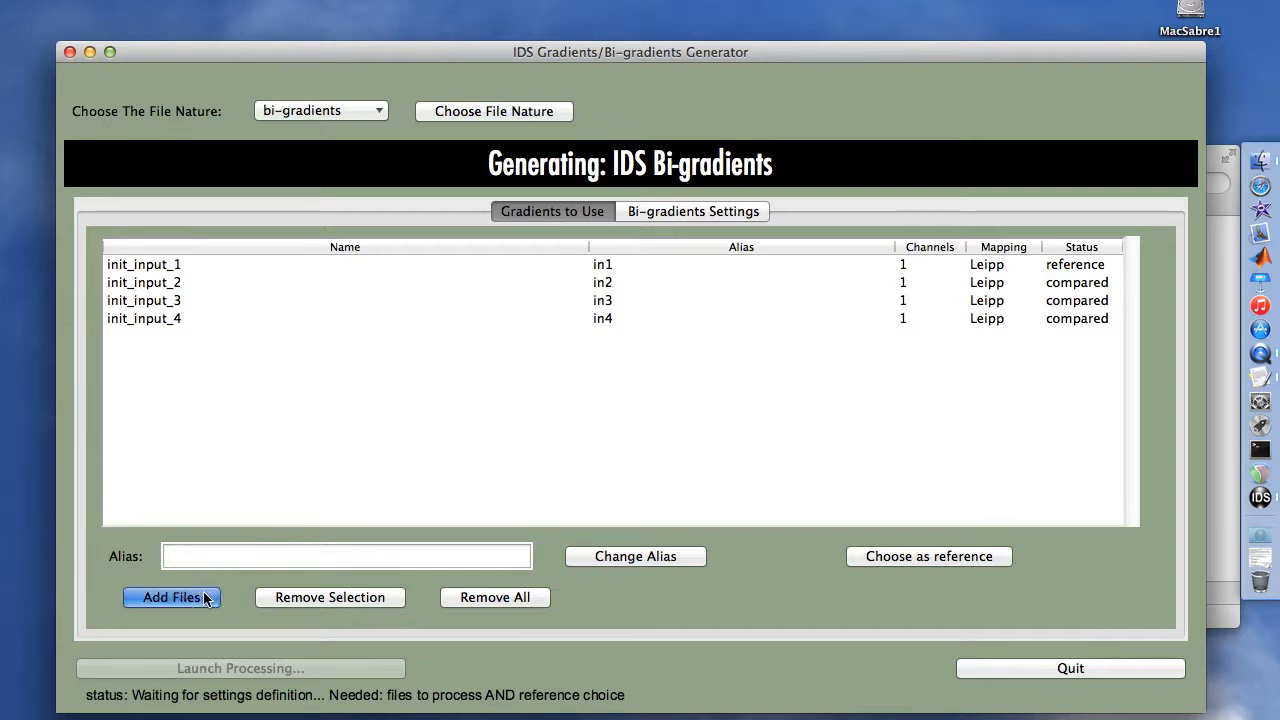
left_click_drag(908, 206, 907, 92)
key("Return")
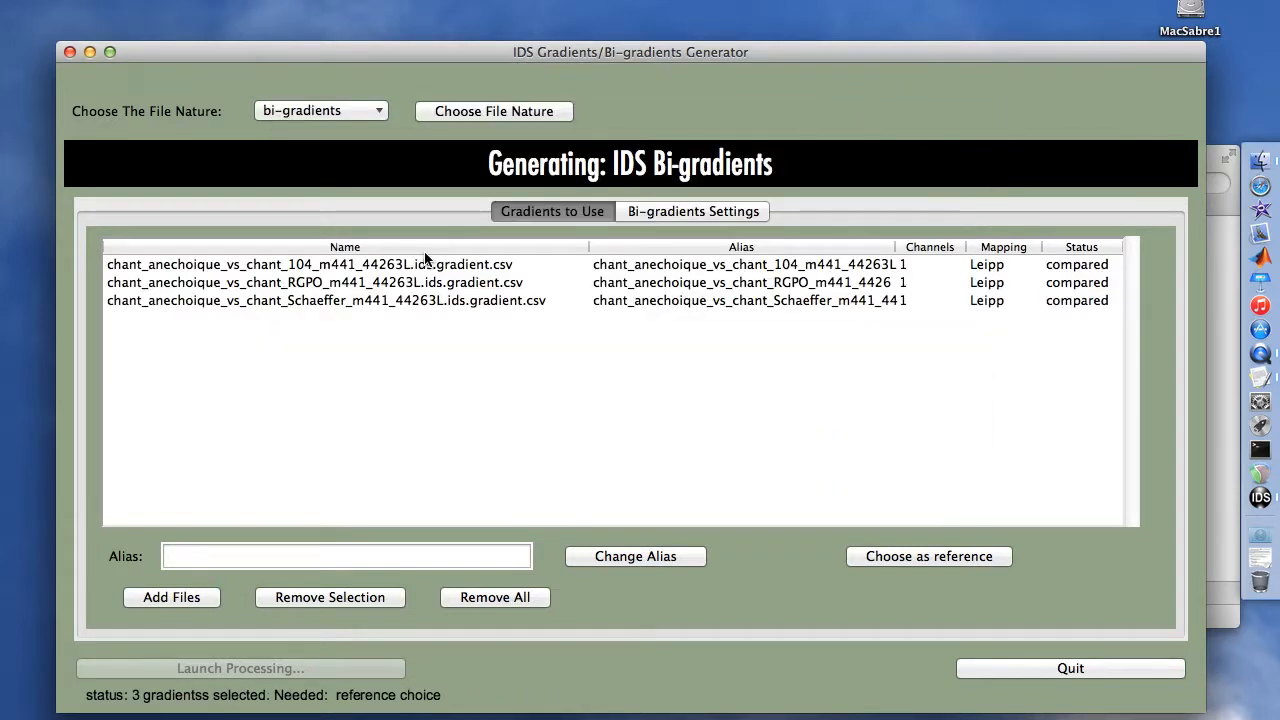
left_click(243, 266)
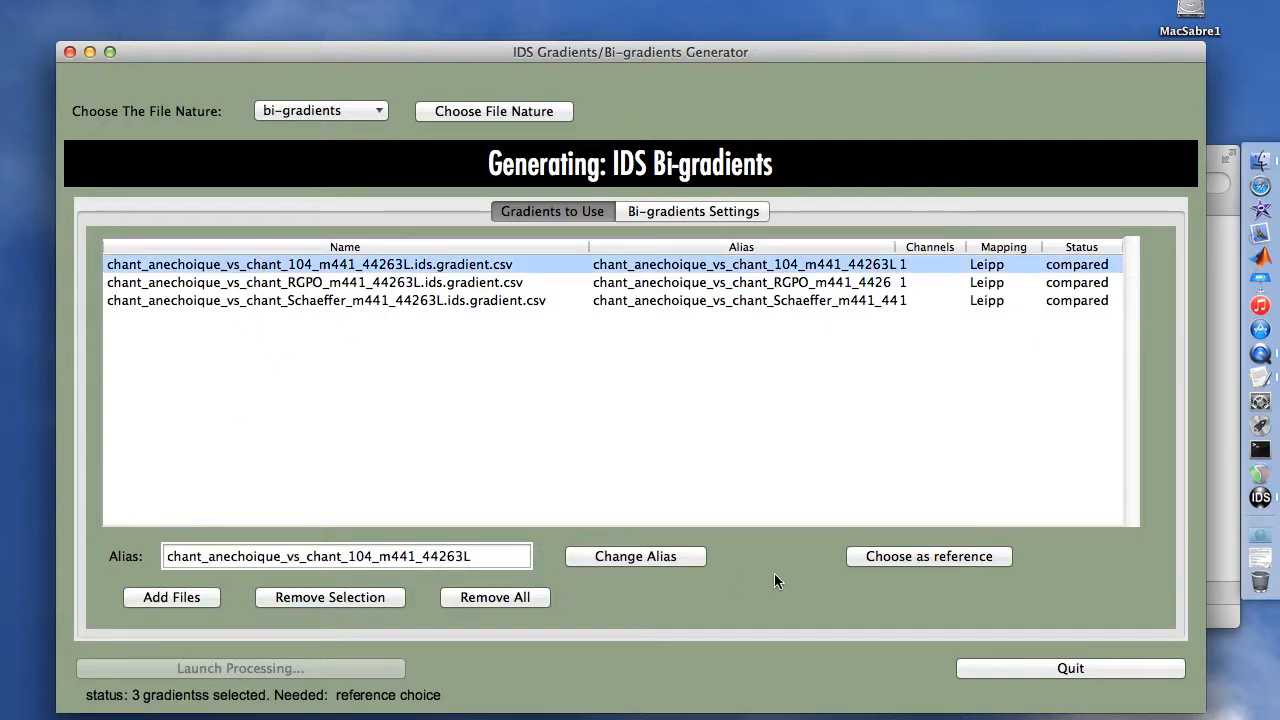
left_click(886, 557)
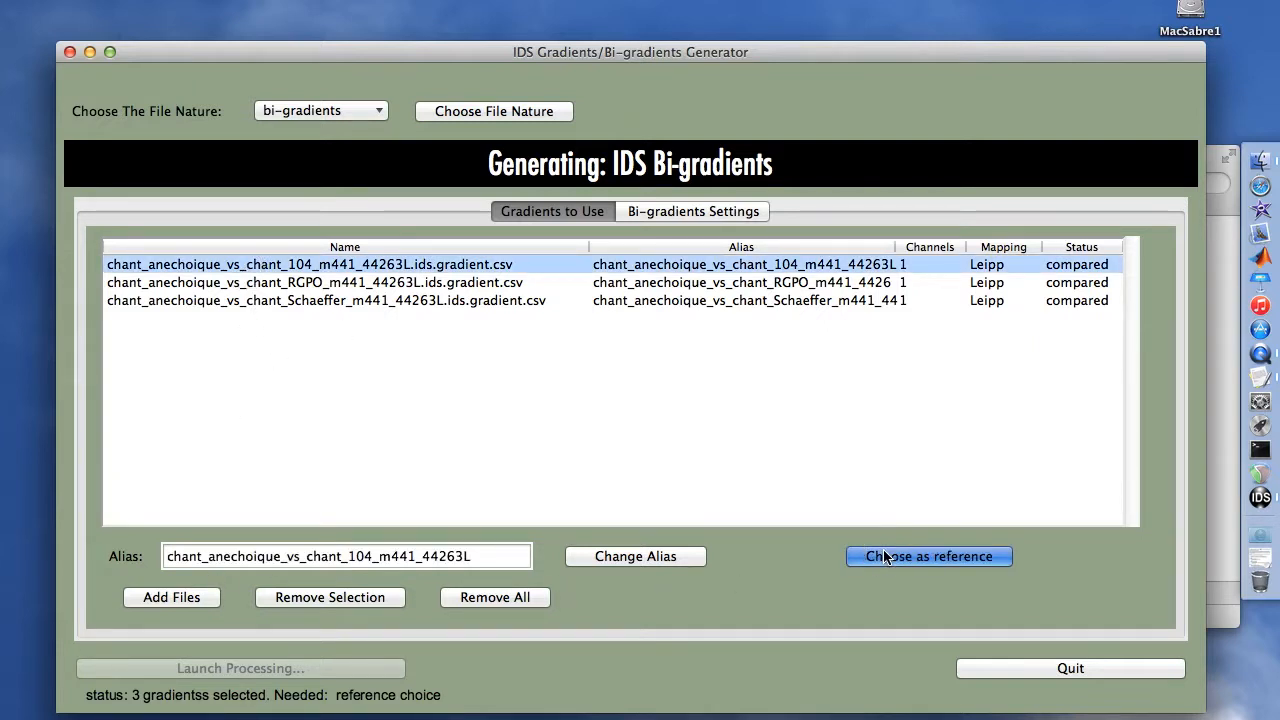
Try to shorten the reference gradient's alias to chant_anechoique_vs_chant_104
left_click(470, 560)
key("BackSpace")
key("BackSpace")
key("BackSpace")
key("BackSpace")
key("BackSpace")
key("BackSpace")
key("BackSpace")
key("BackSpace")
key("BackSpace")
key("BackSpace")
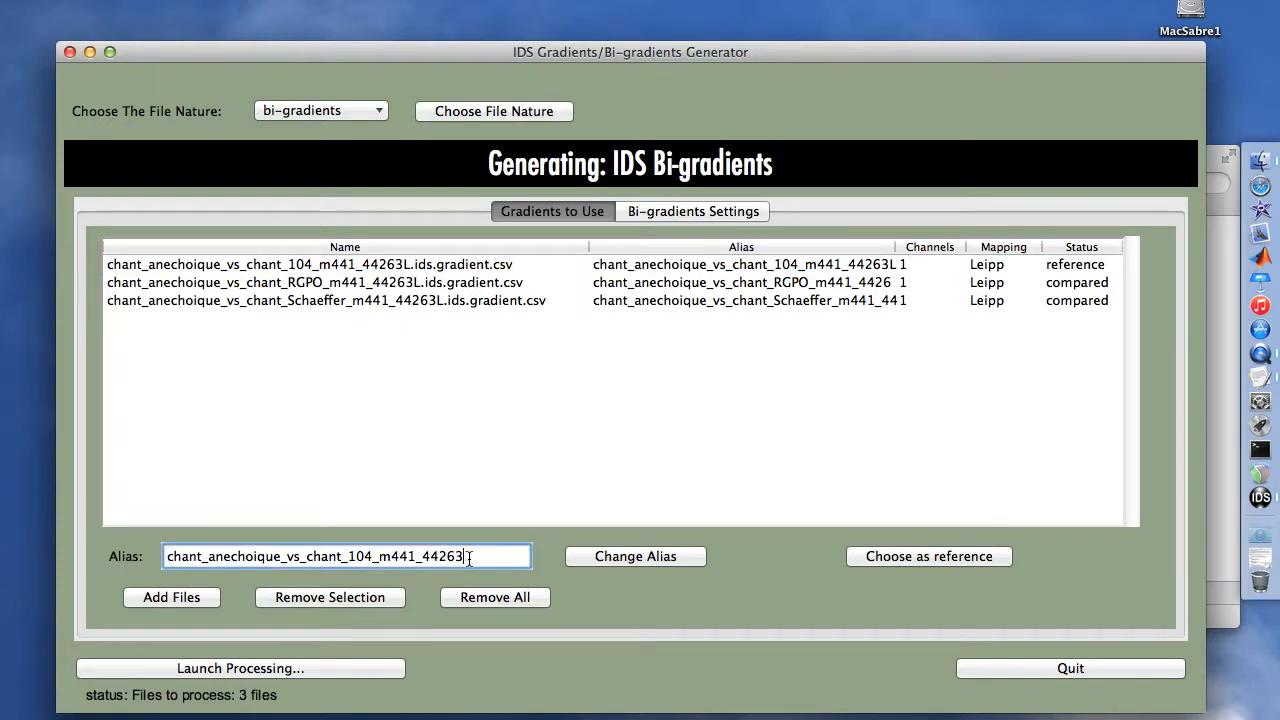
key("BackSpace")
key("BackSpace")
left_click(610, 560)
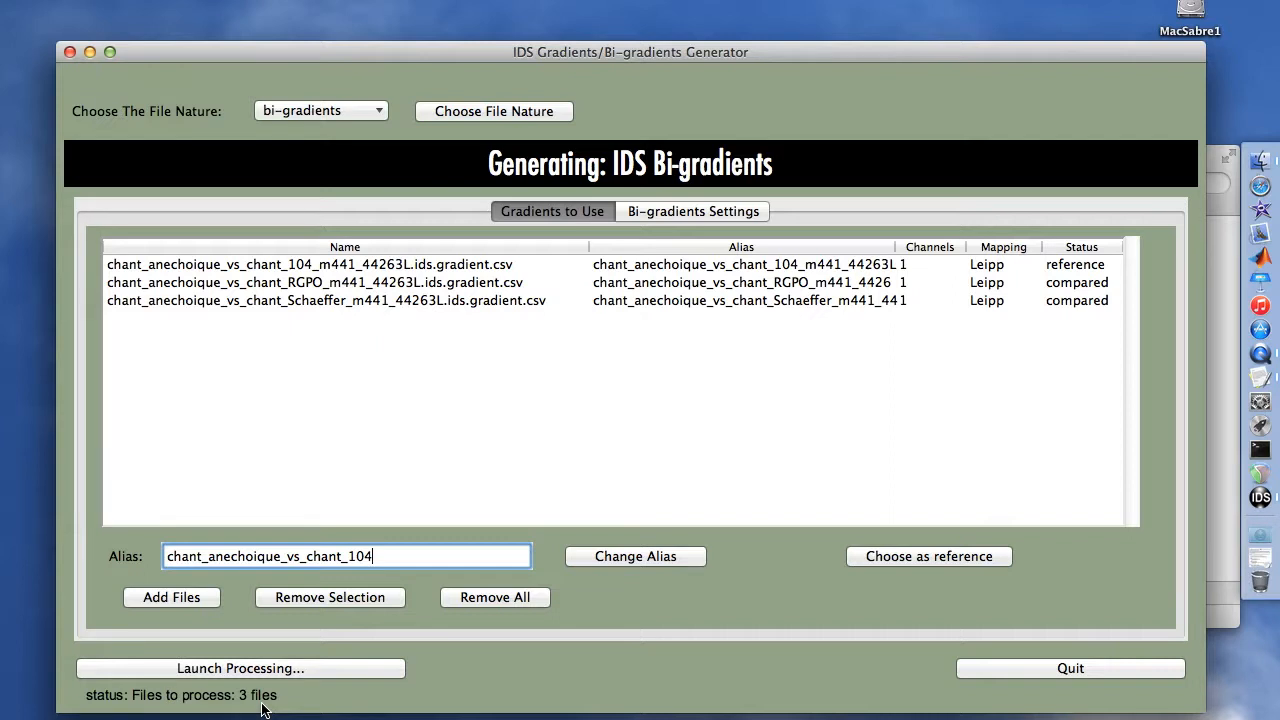
Launch the bi-gradient processing and enlarge the TestBigrad folder view so the generated files' full names can be read
left_click(158, 667)
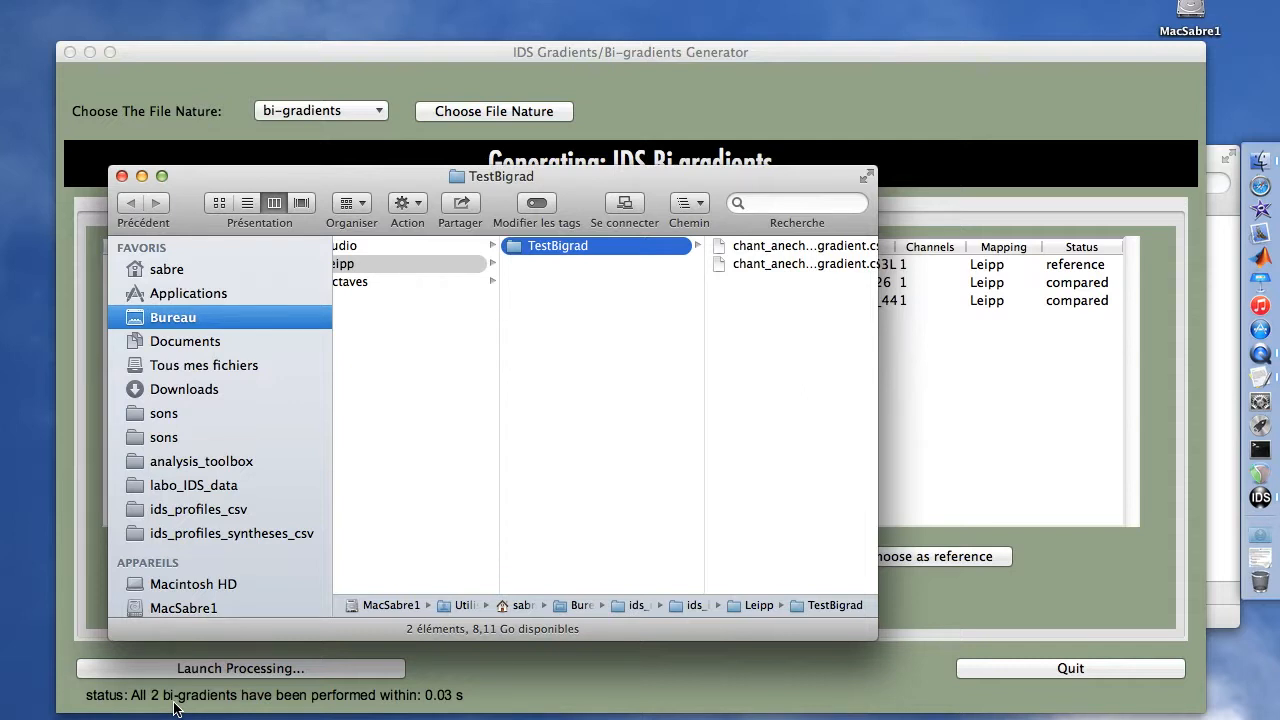
left_click_drag(876, 643, 1148, 643)
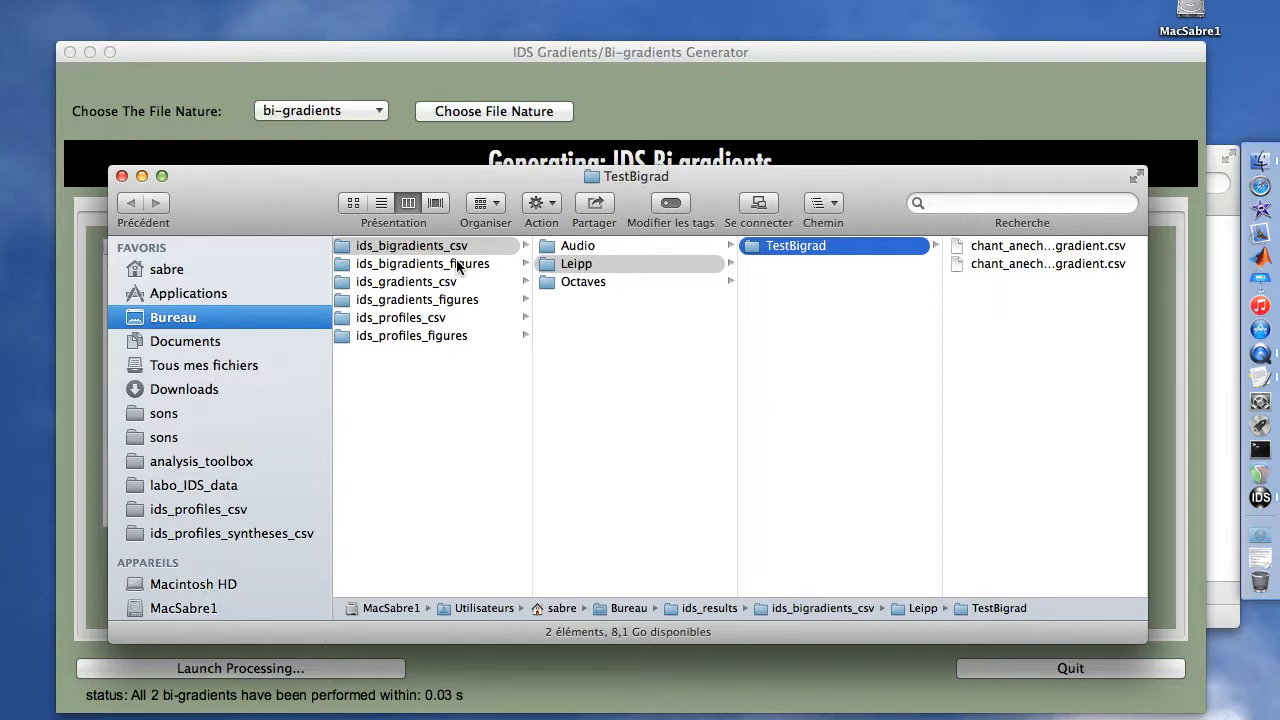
key("Right")
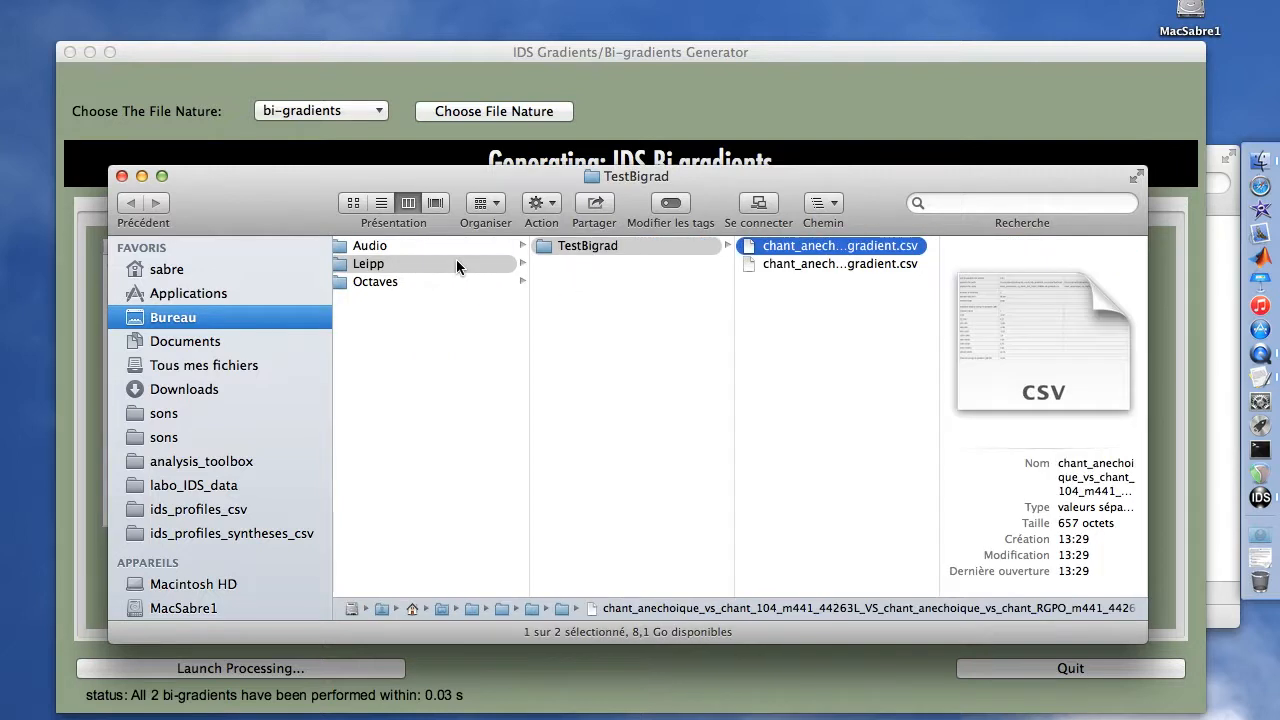
double_click(940, 263)
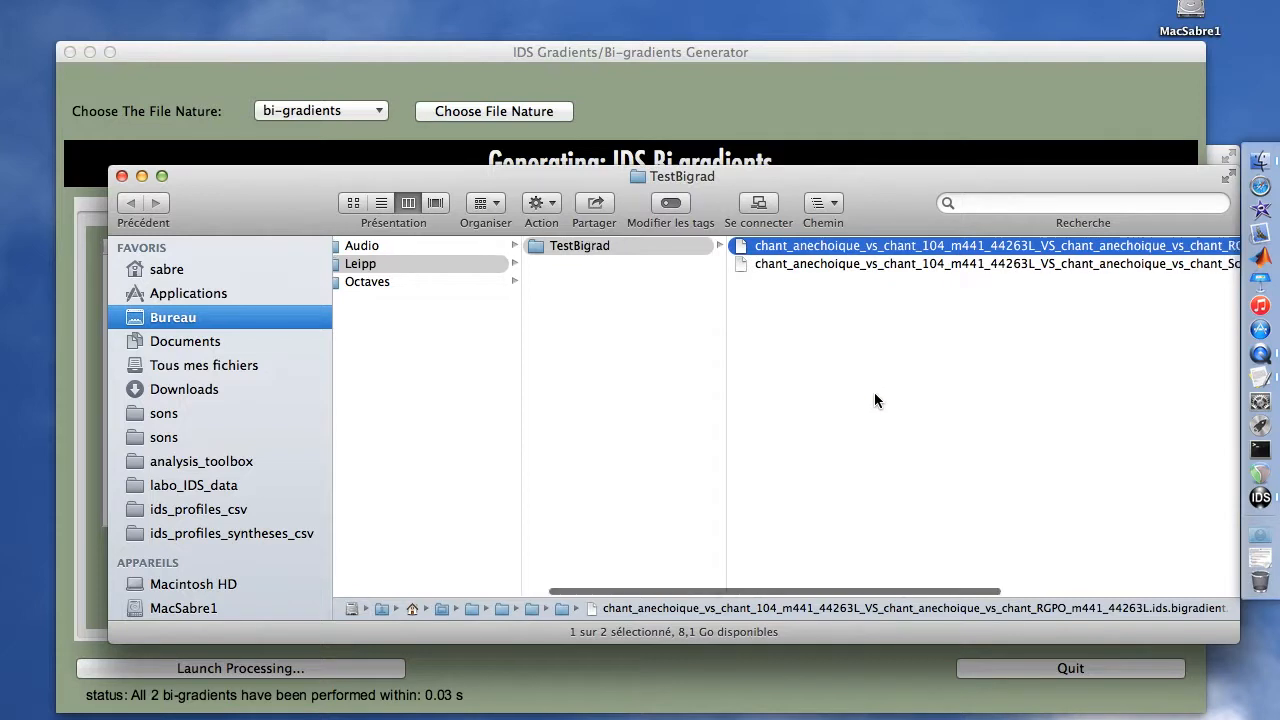
scroll(874, 400, "left", 2)
scroll(874, 400, "right", 10)
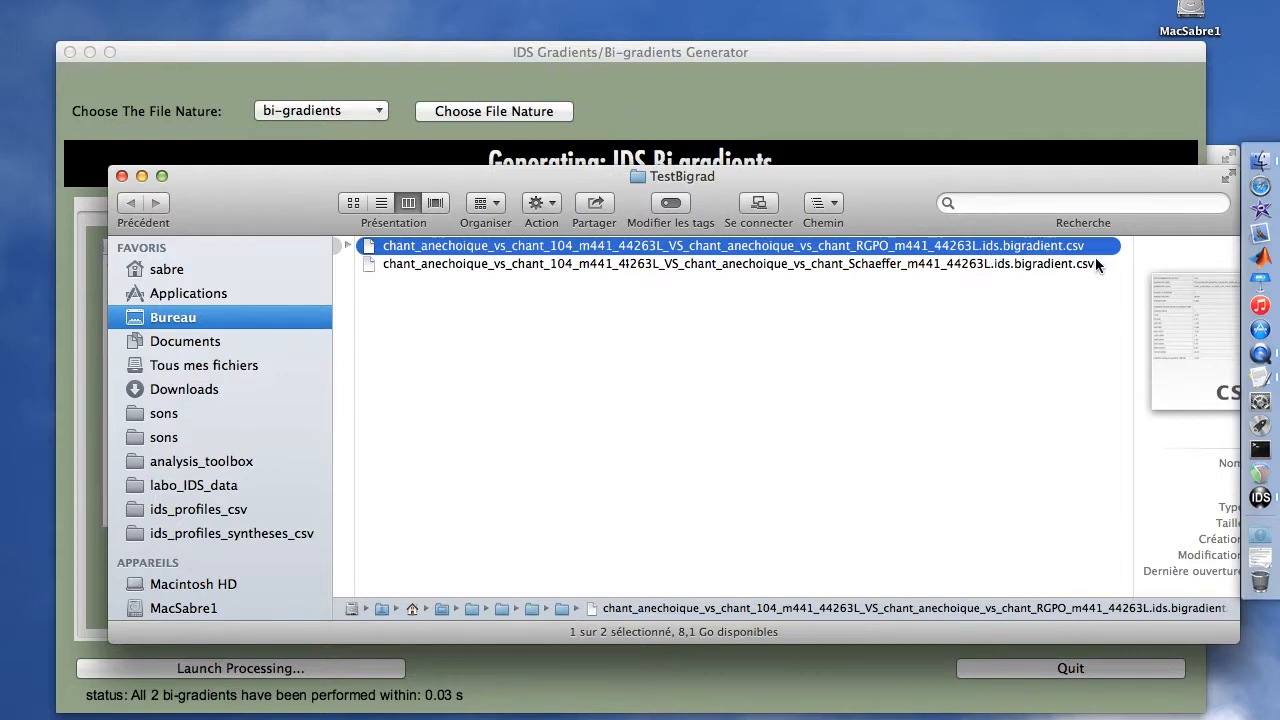
Set TextEdit as the default application for all CSV files through the RGPO bi-gradient file's information window
key("super+i")
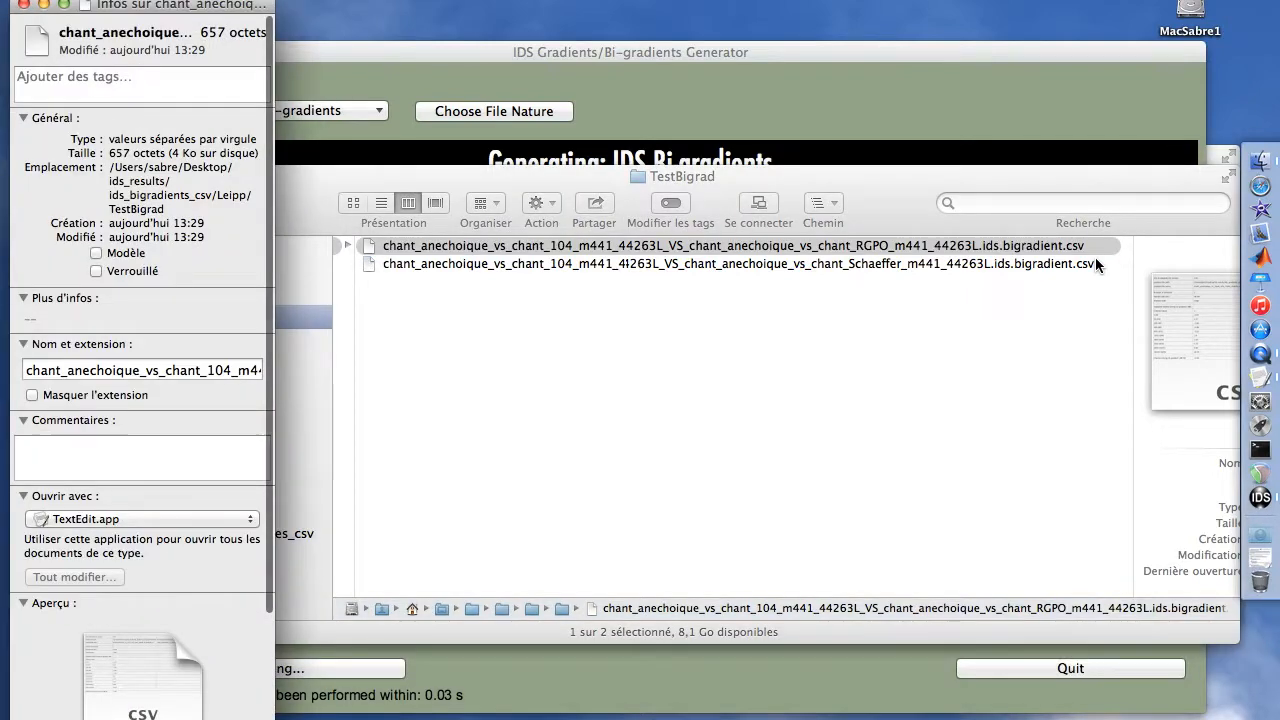
left_click(173, 520)
left_click(173, 520)
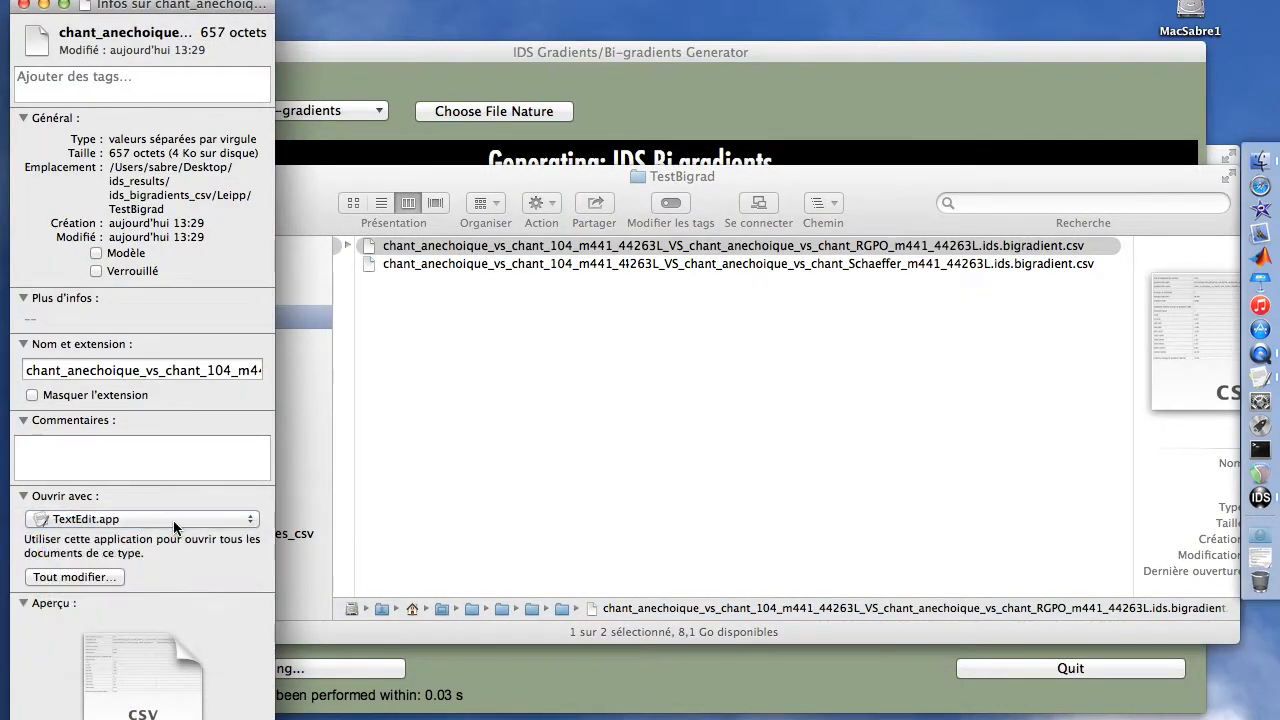
left_click(92, 591)
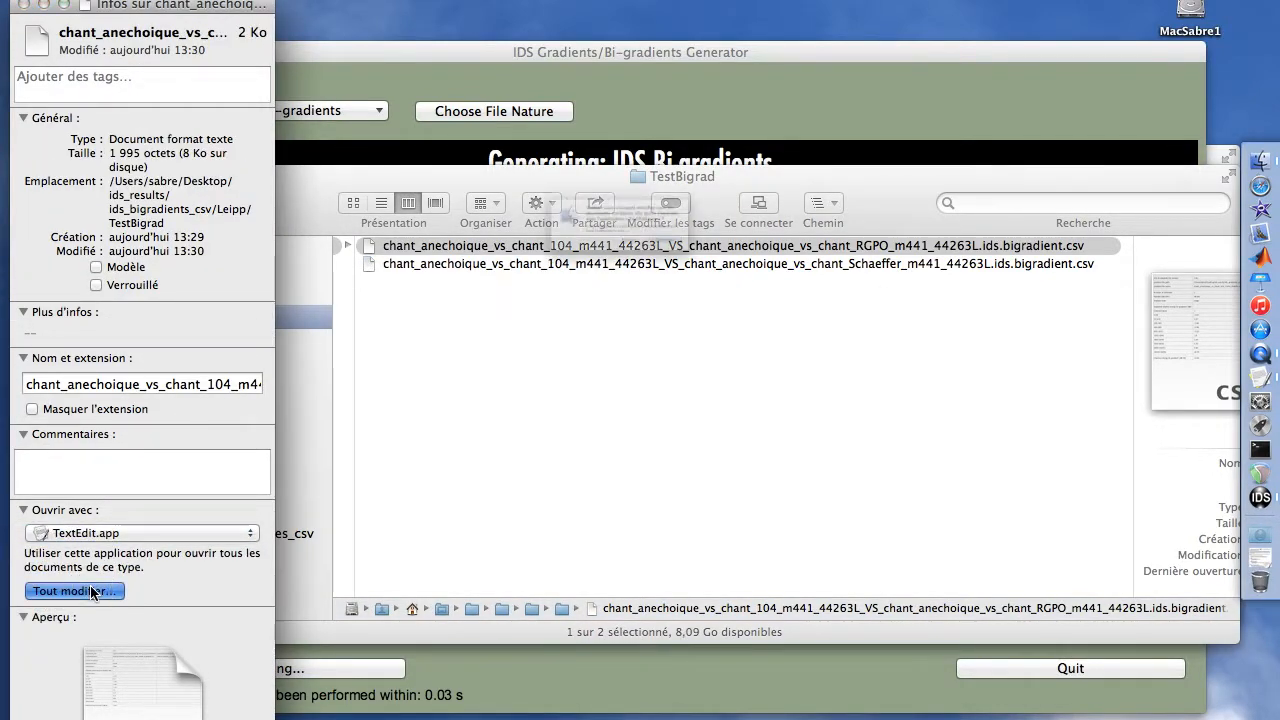
left_click(737, 278)
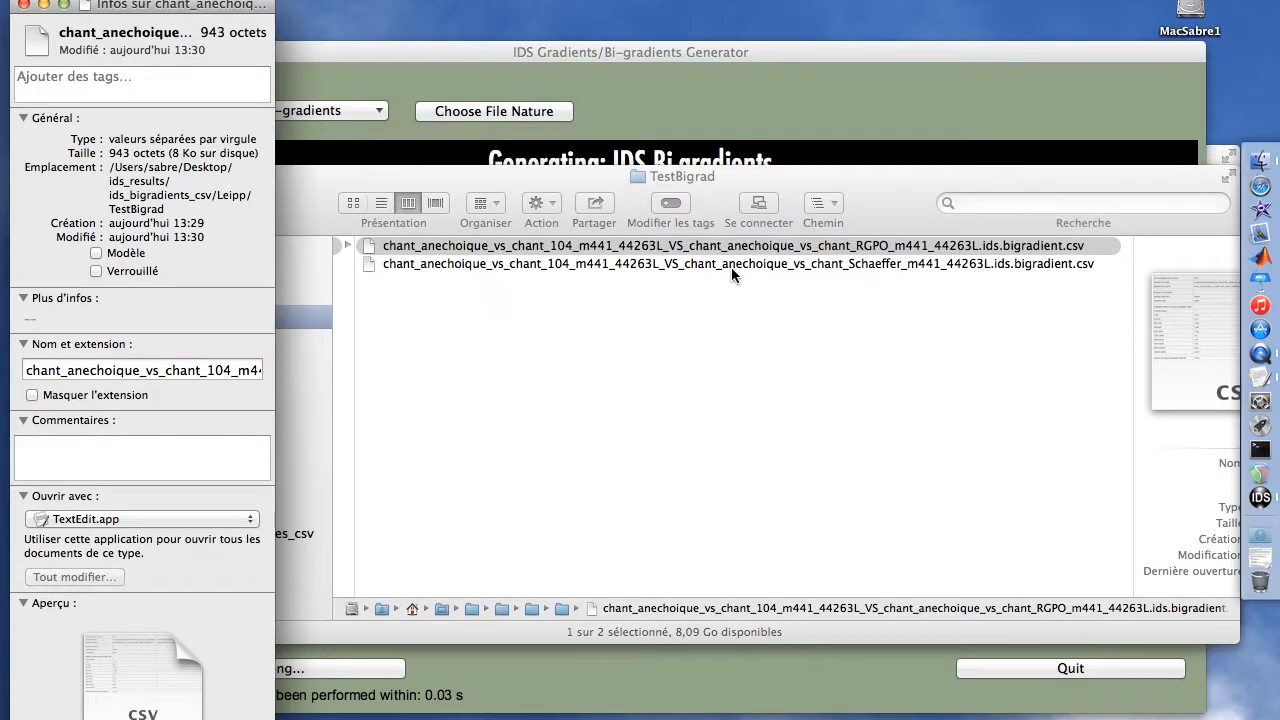
left_click(23, 5)
Open the RGPO bi-gradient file in TextEdit, widen the window to examine its full contents, and close it
key("super+o")
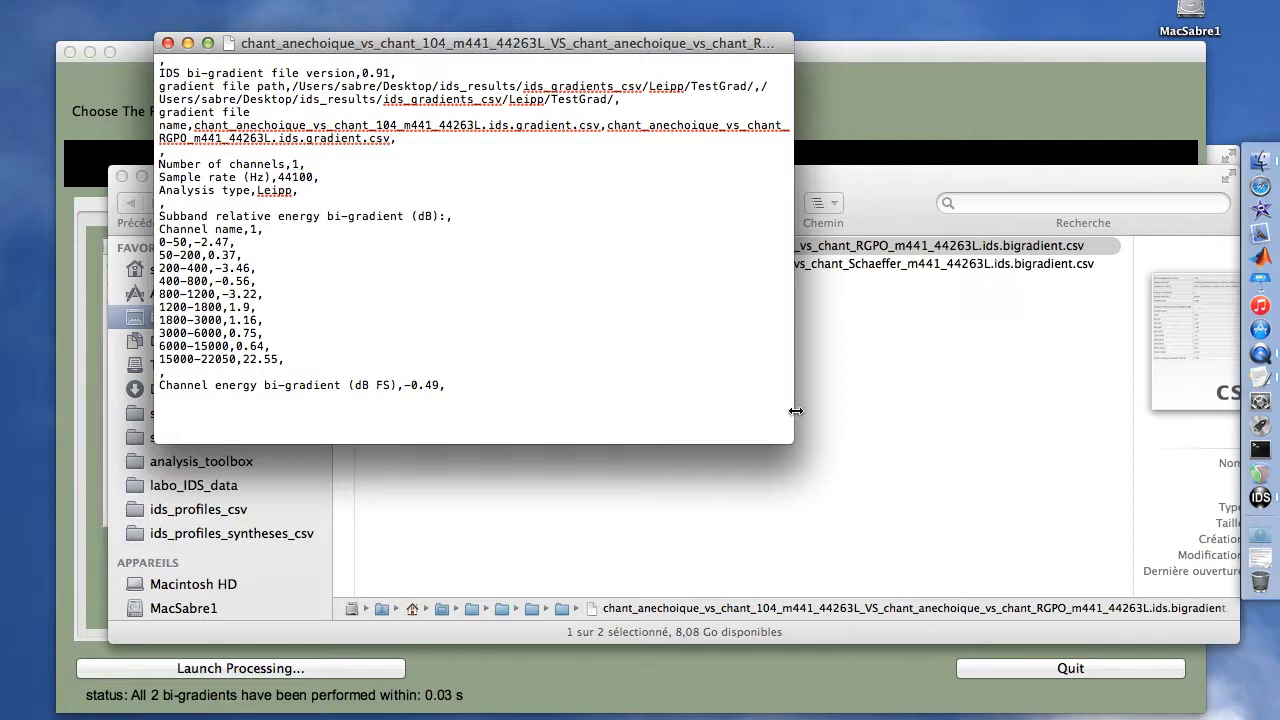
left_click_drag(795, 409, 1118, 374)
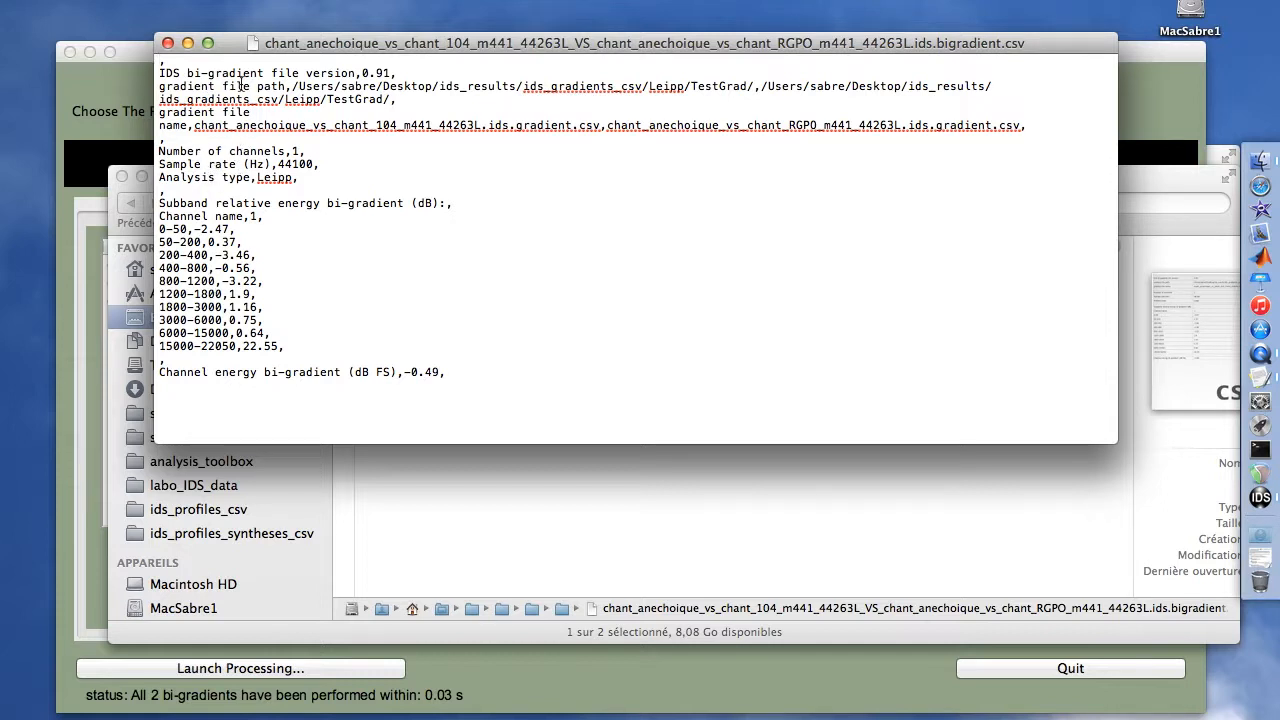
left_click(168, 43)
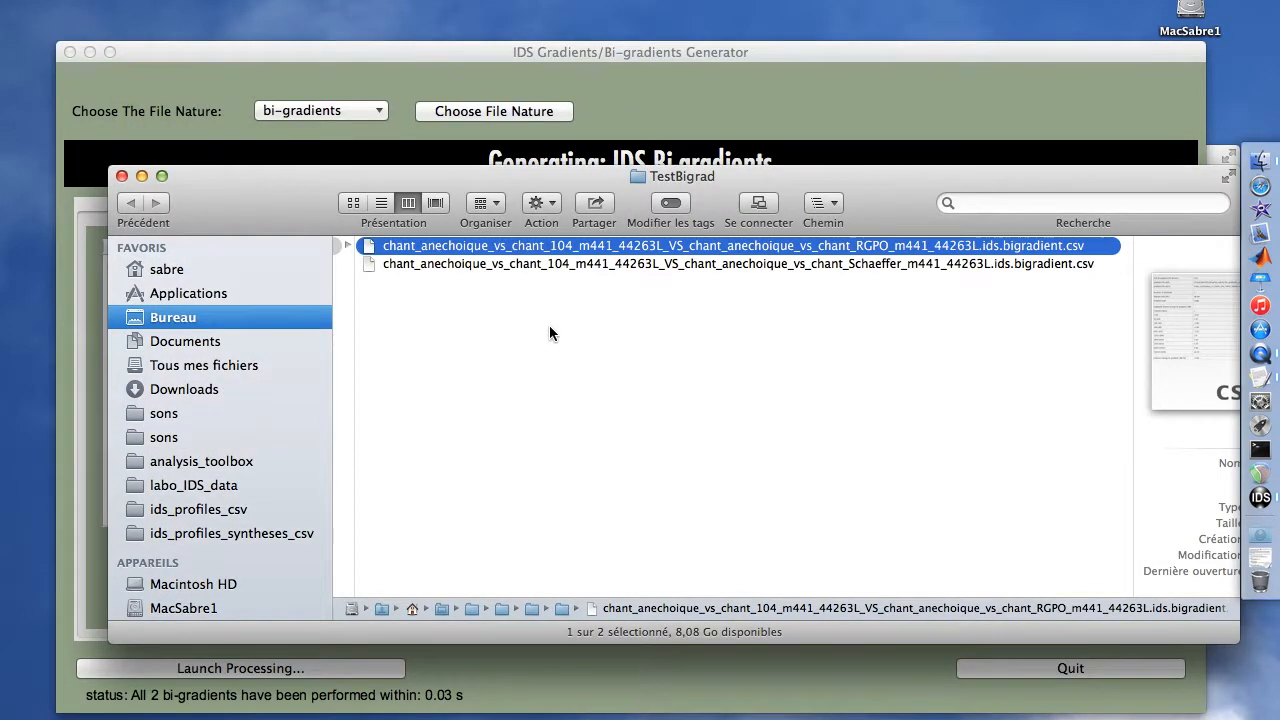
Preview the RGPO and Schaeffer bi-gradient files as tables and compare their subband and channel energy values
key("space")
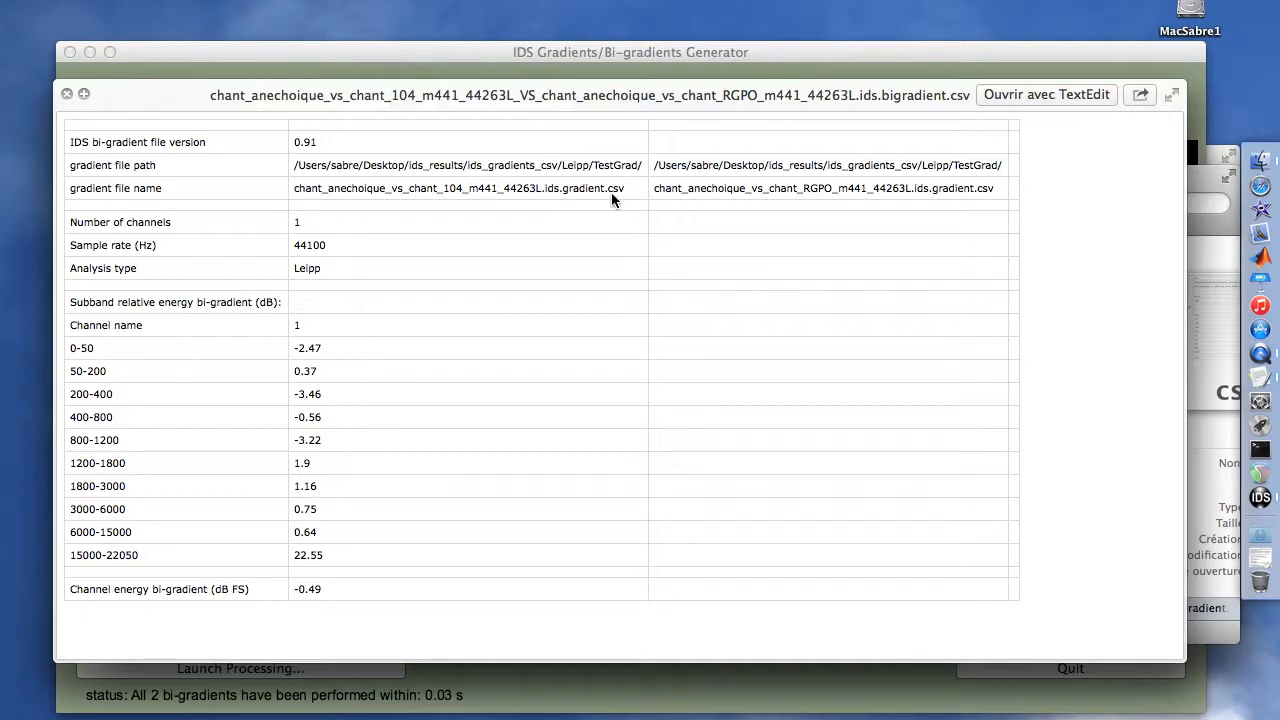
key("Down")
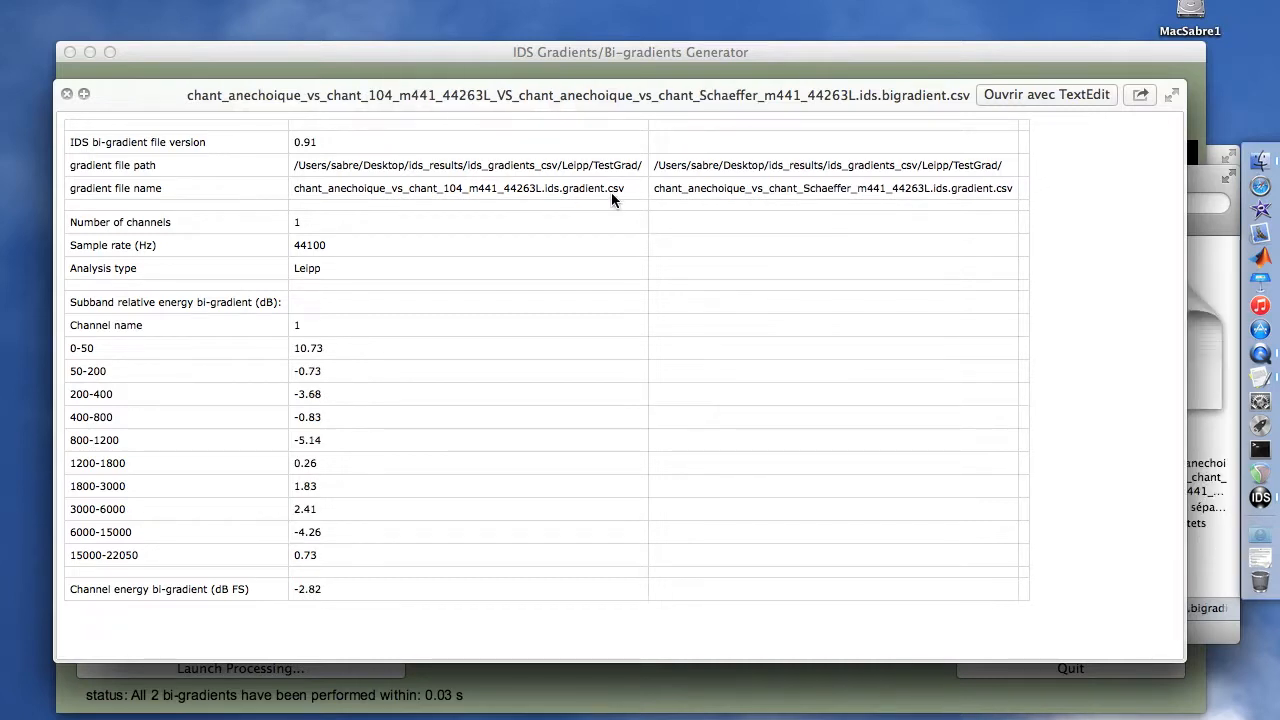
key("Up")
key("Down")
key("space")
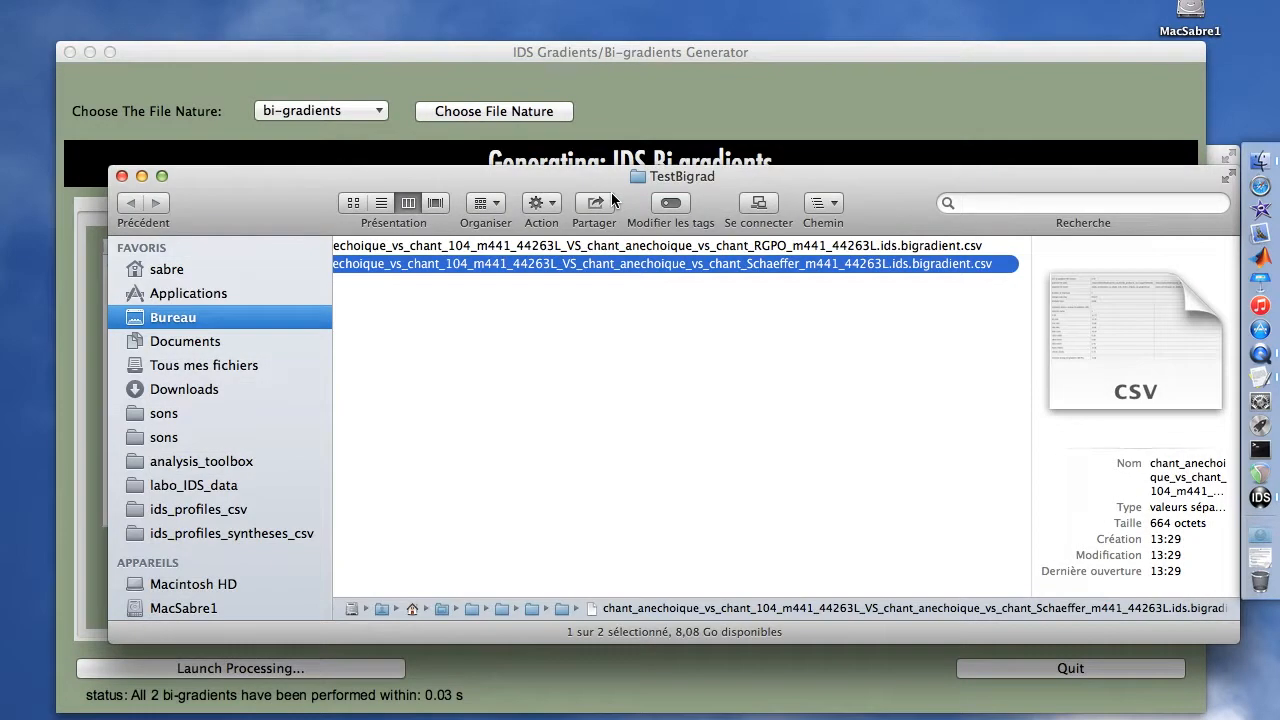
Close the TestBigrad and TestGrad folder windows and return to the IDS Gradients/Bi-gradients Generator
left_click(423, 366)
key("super+w")
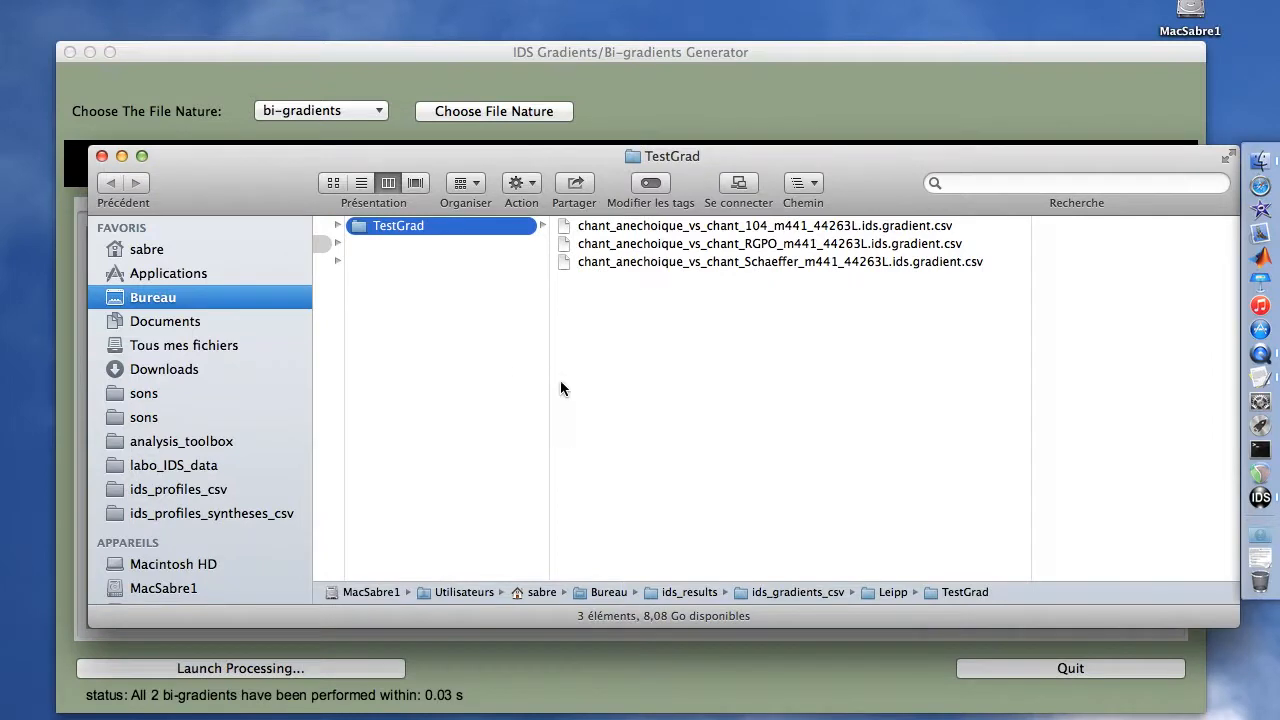
key("super+w")
left_click(482, 55)
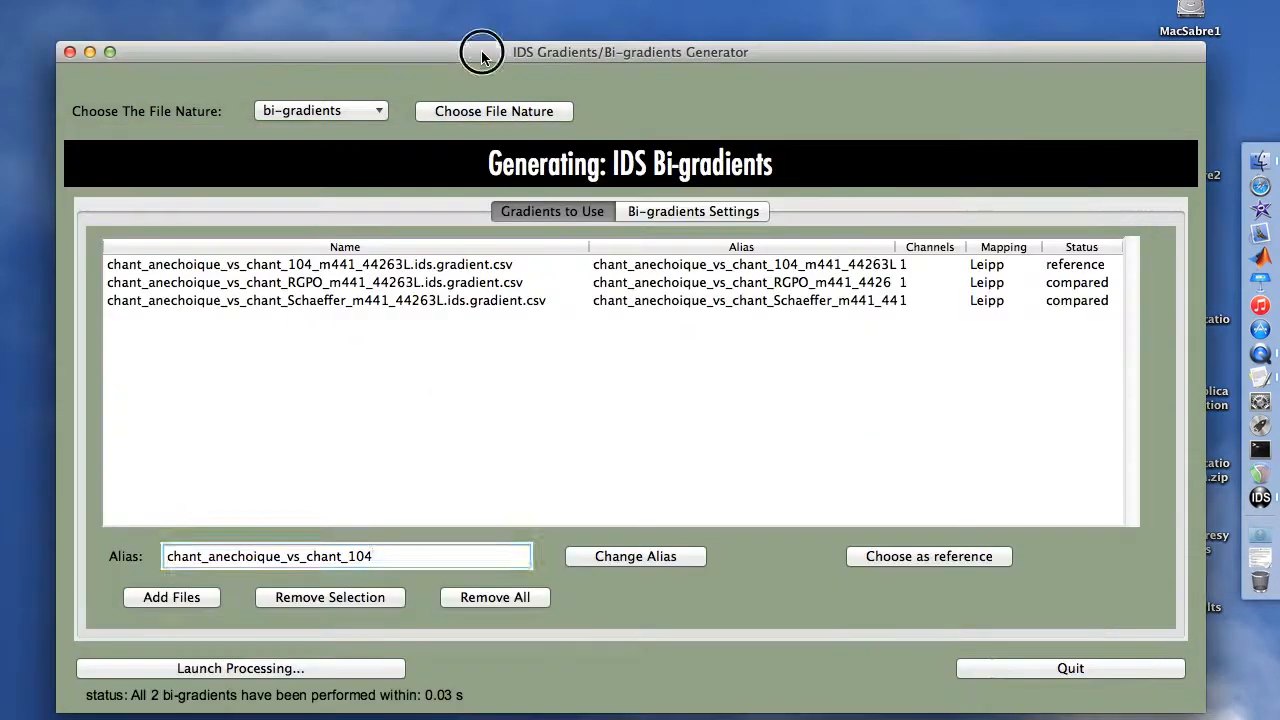